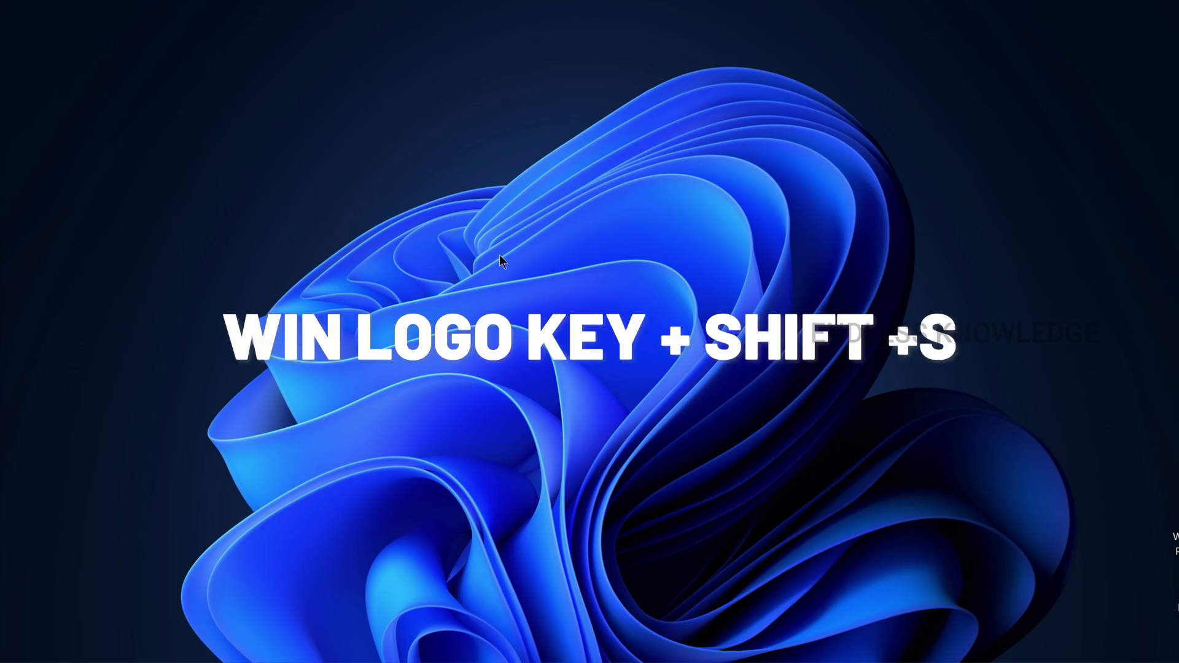
Dismiss the capture bar, search 'snip' and open Snipping Tool's Microsoft Store listing
key(super+shift+s)
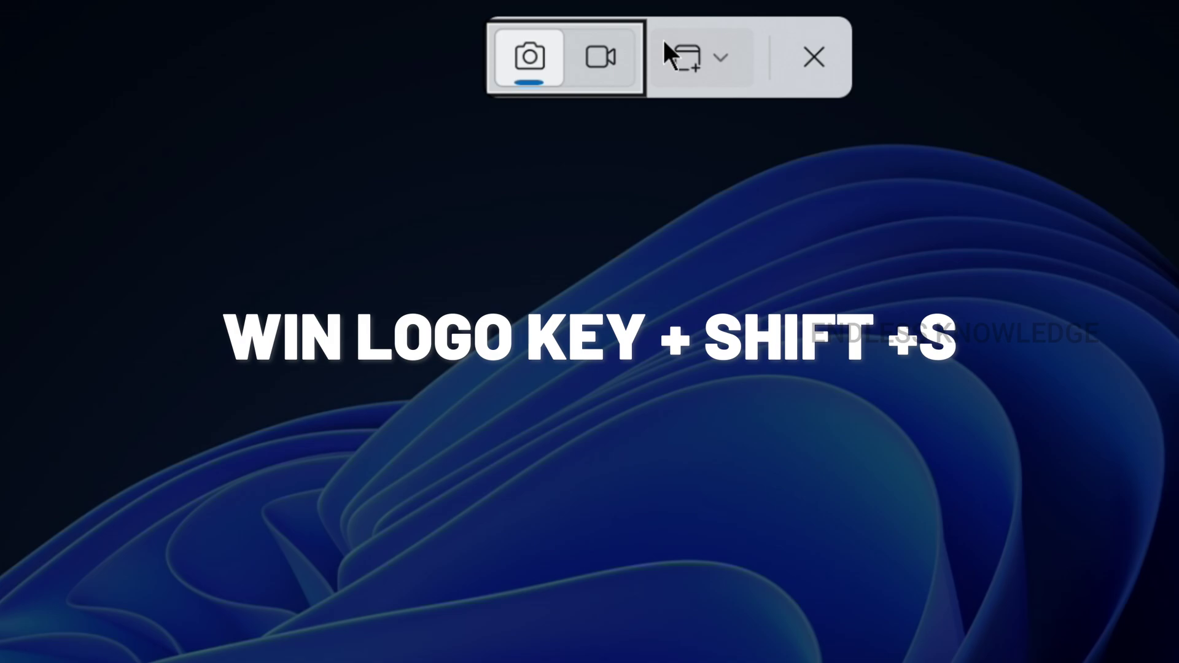
click(814, 58)
key(super)
text(snip)
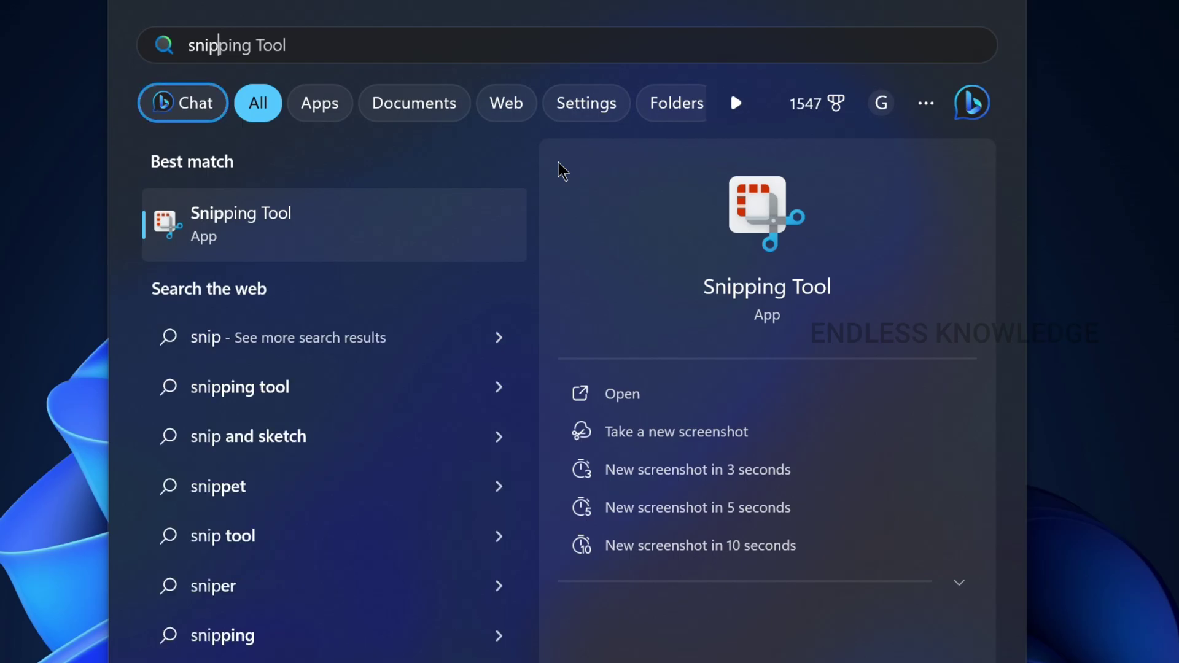
click(409, 239)
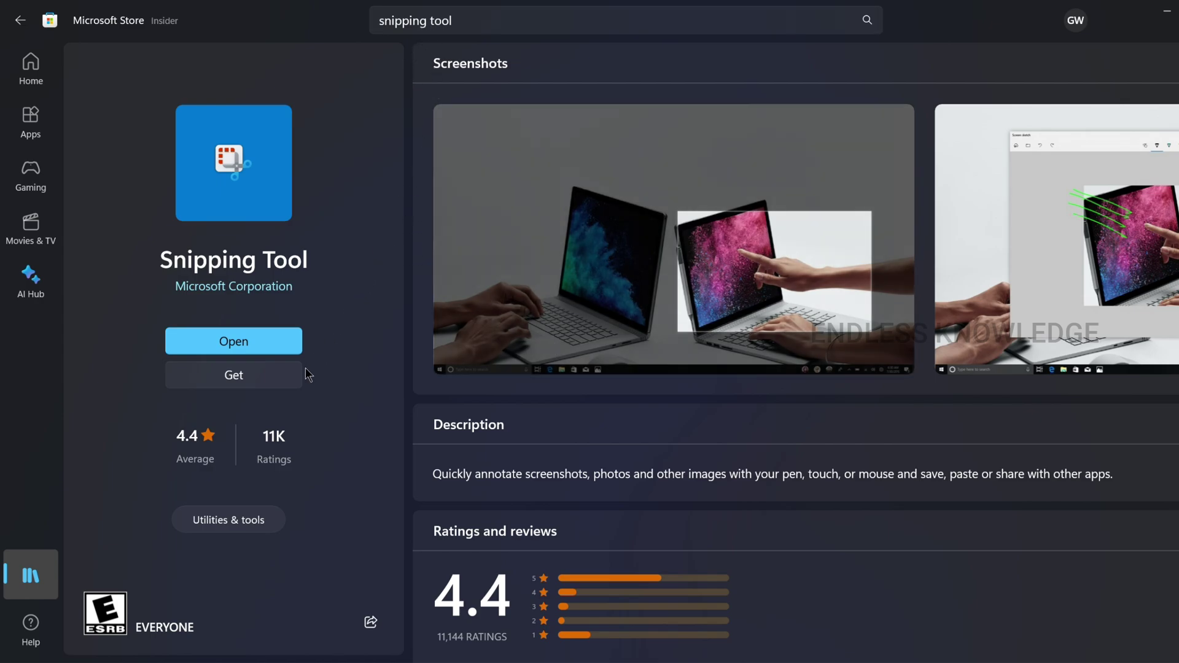
Confirm installed version 11.2309.16.0, then go to Settings > Windows Update
scroll(795, 416, down, 10)
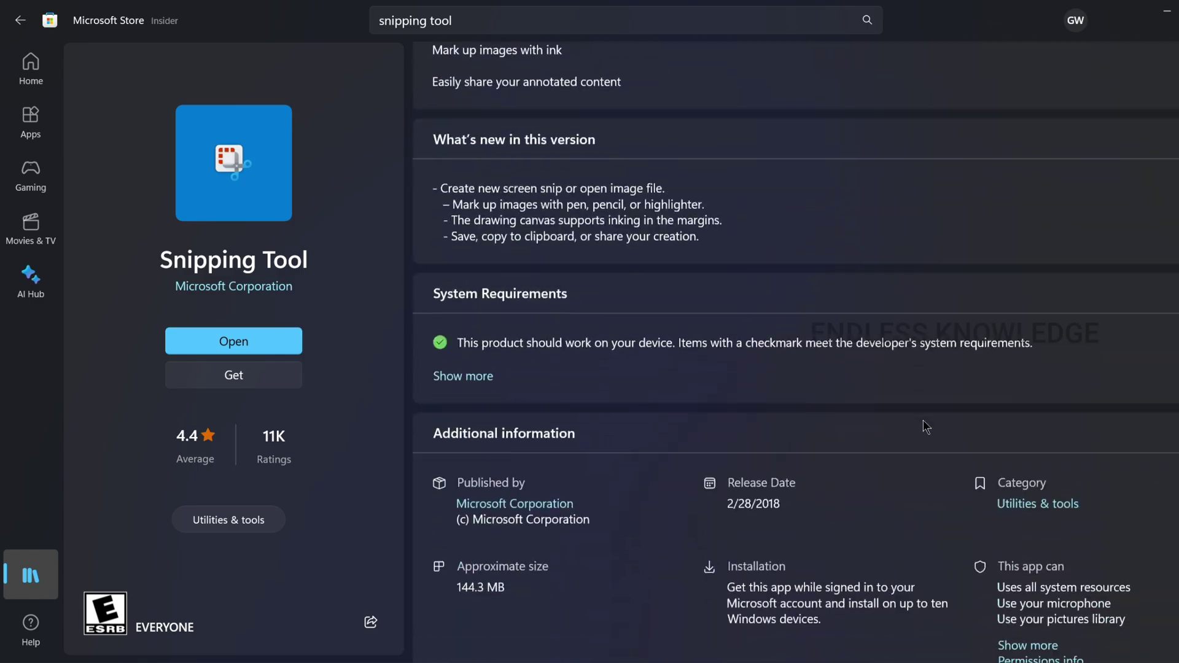
scroll(964, 452, down, 5)
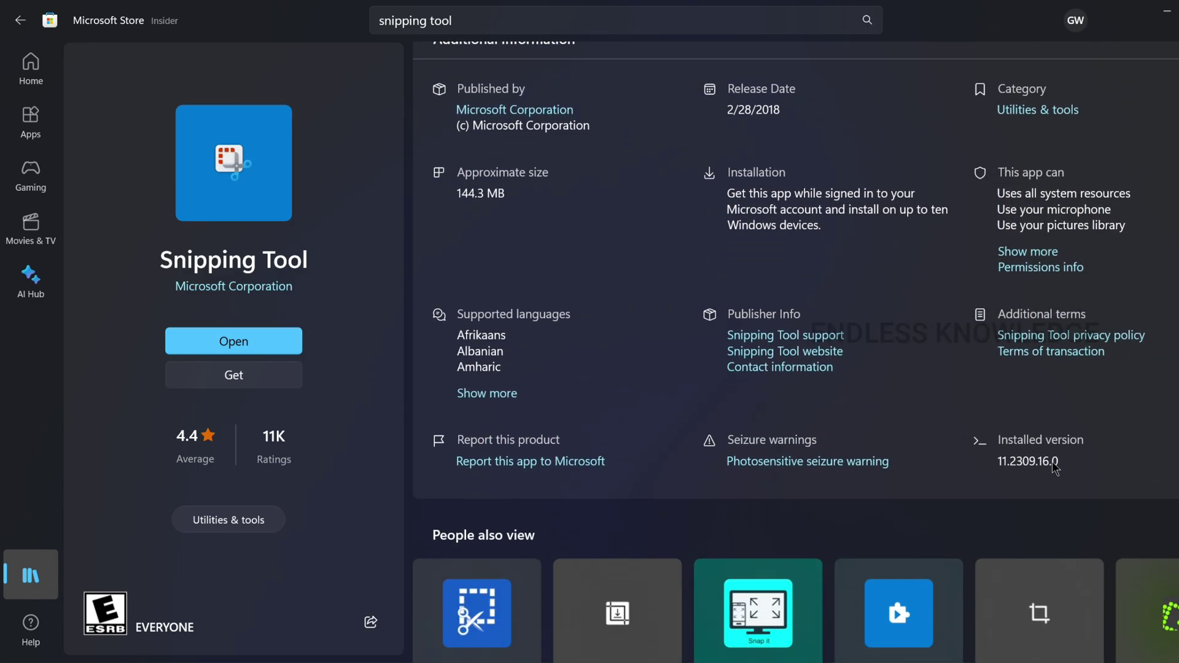
key(super)
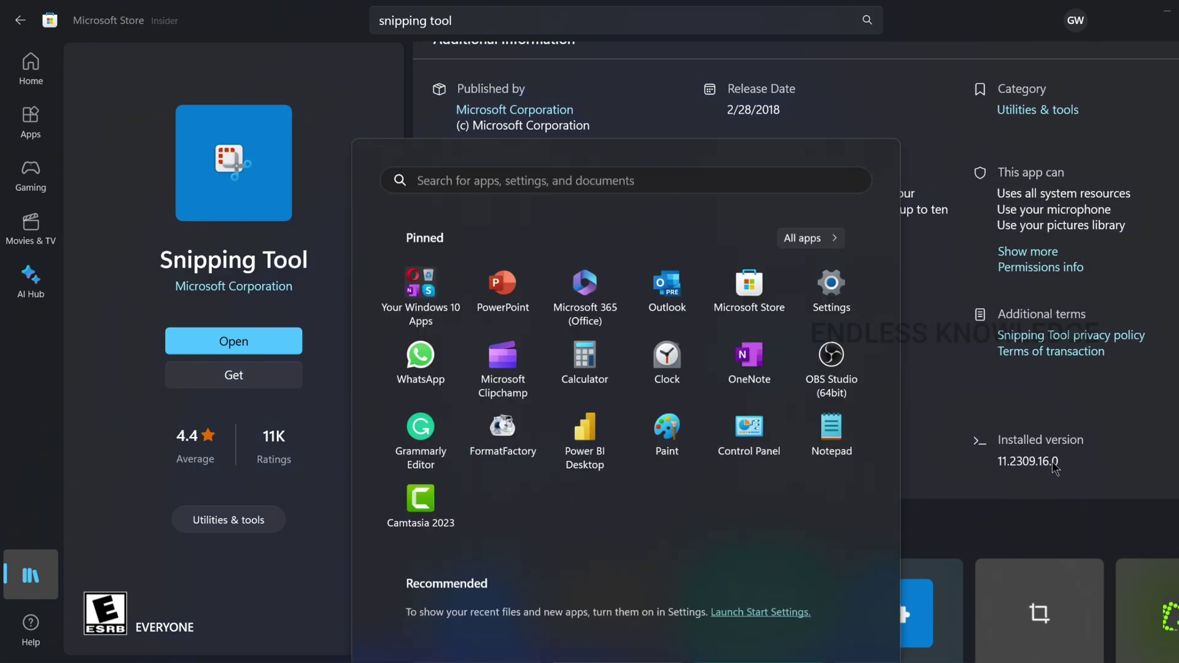
click(829, 196)
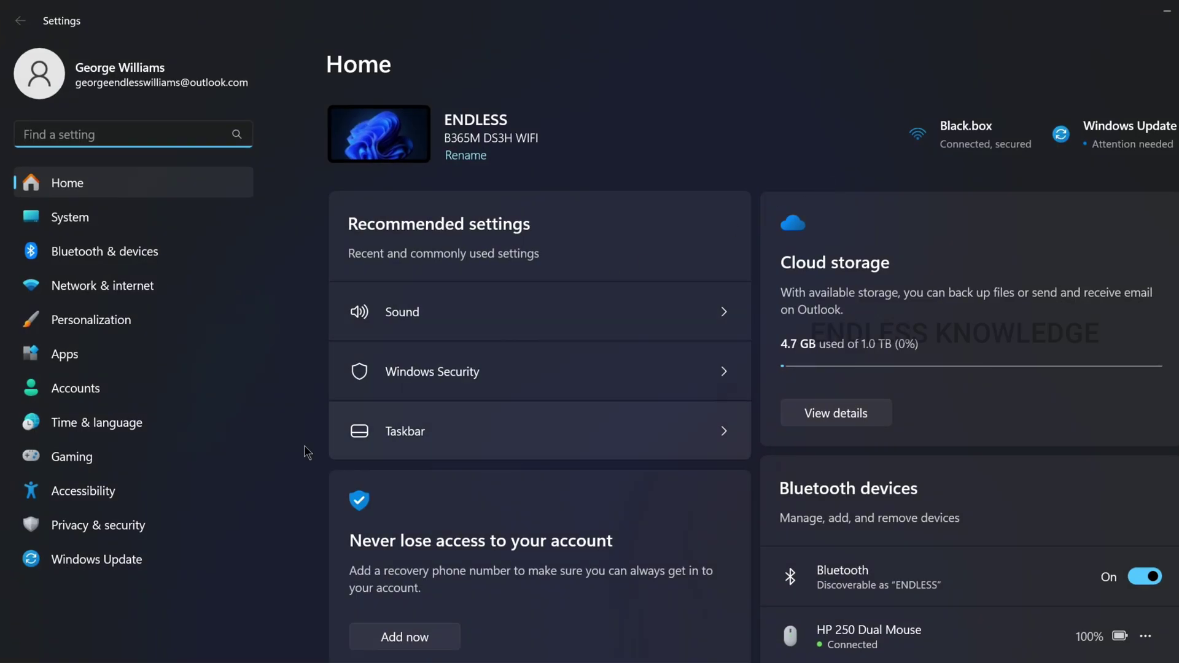
click(119, 560)
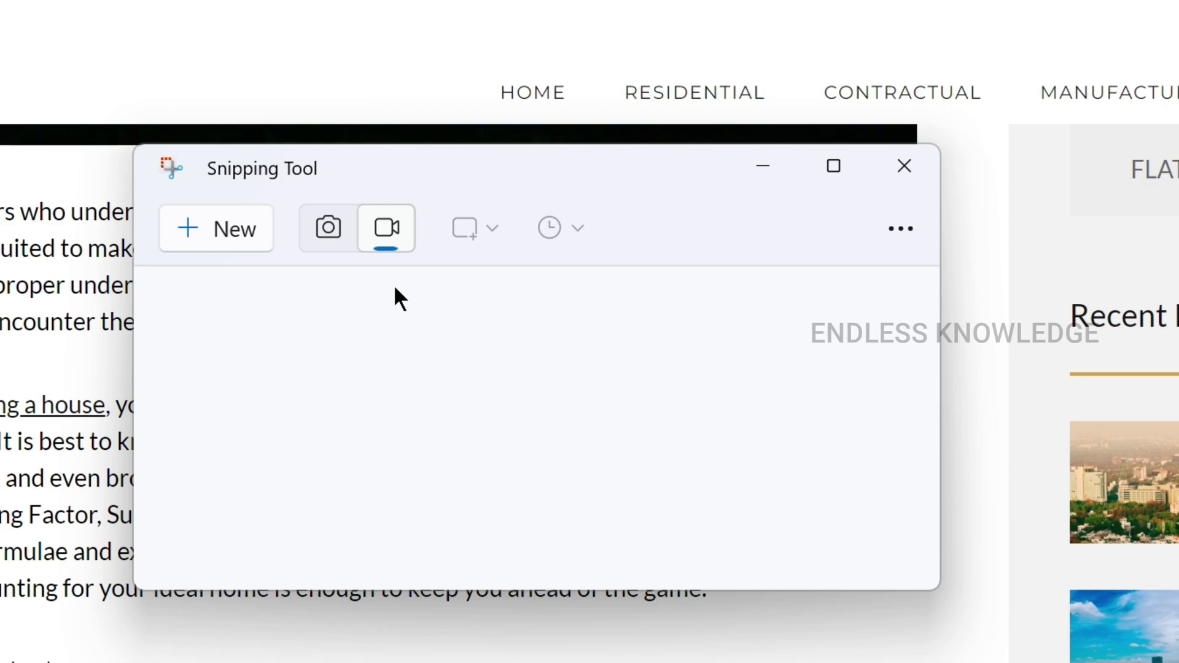
Capture the Chrome carpet area article as a Window snip and maximize Snipping Tool
click(329, 230)
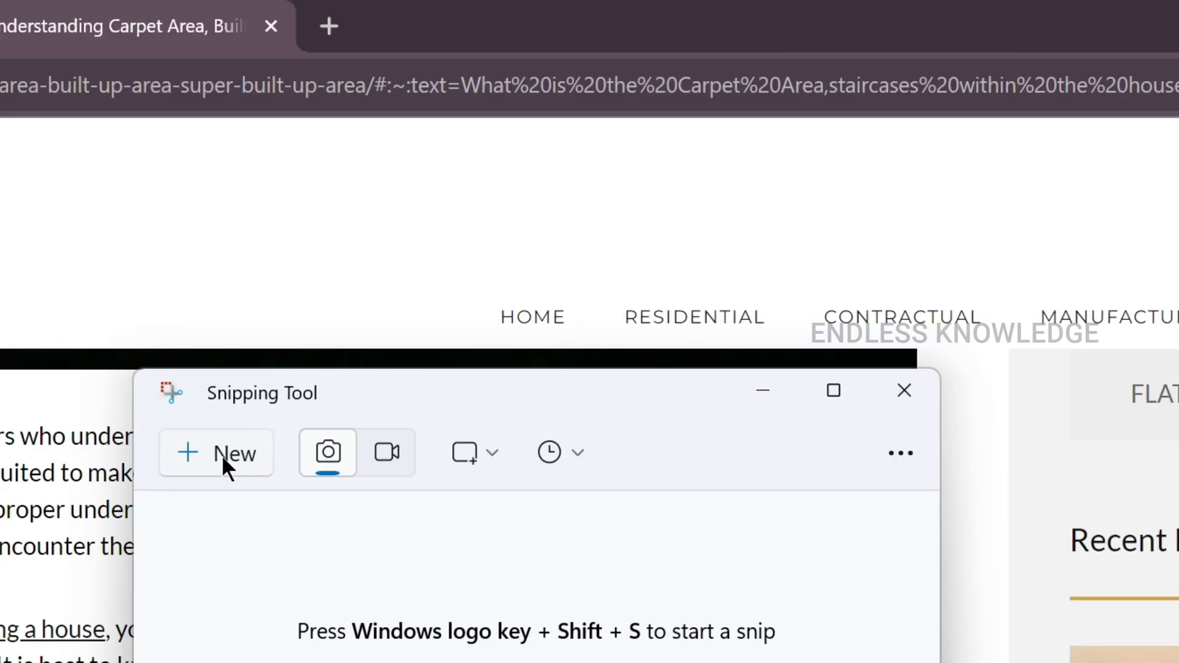
click(221, 230)
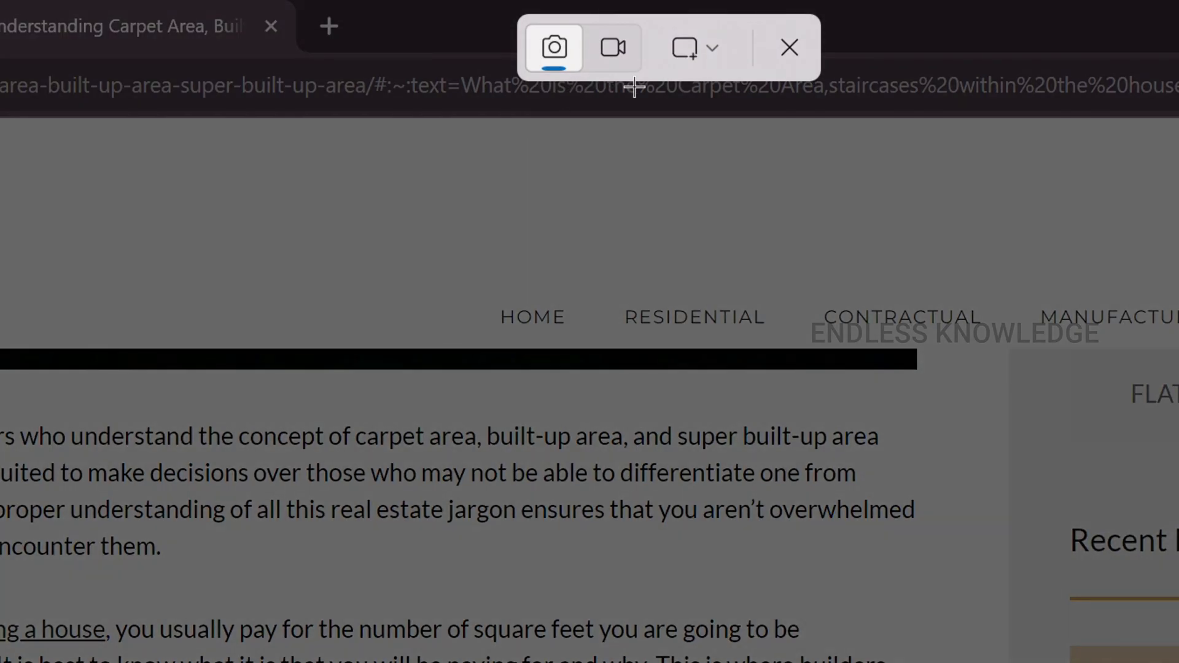
click(706, 49)
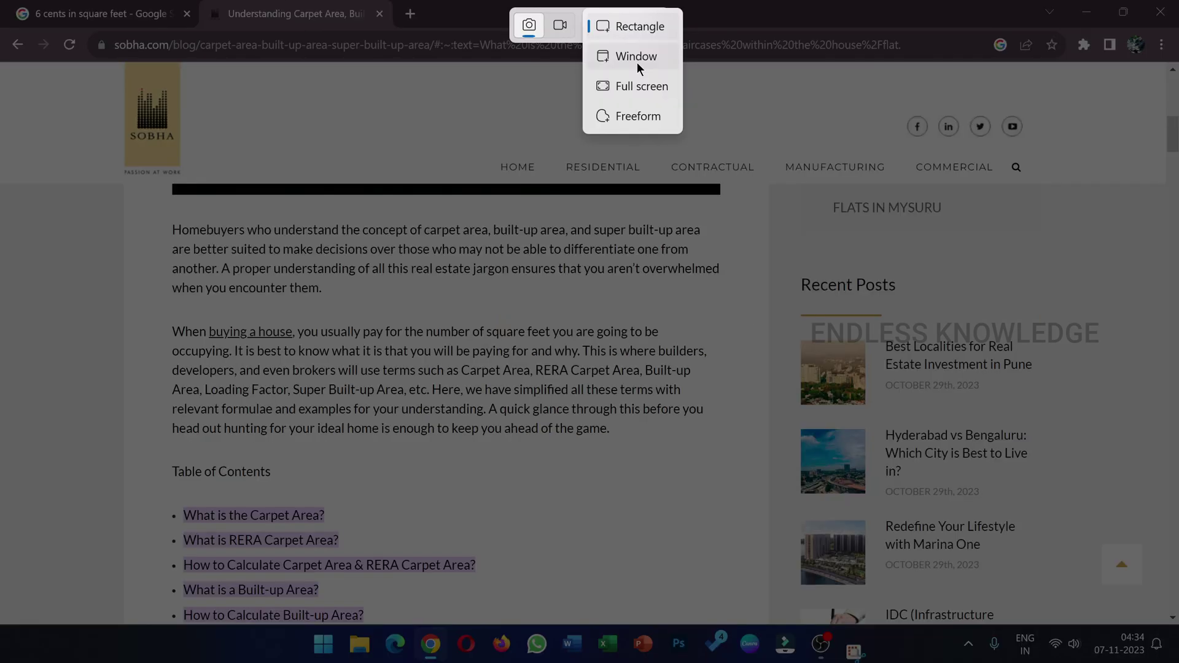
click(759, 112)
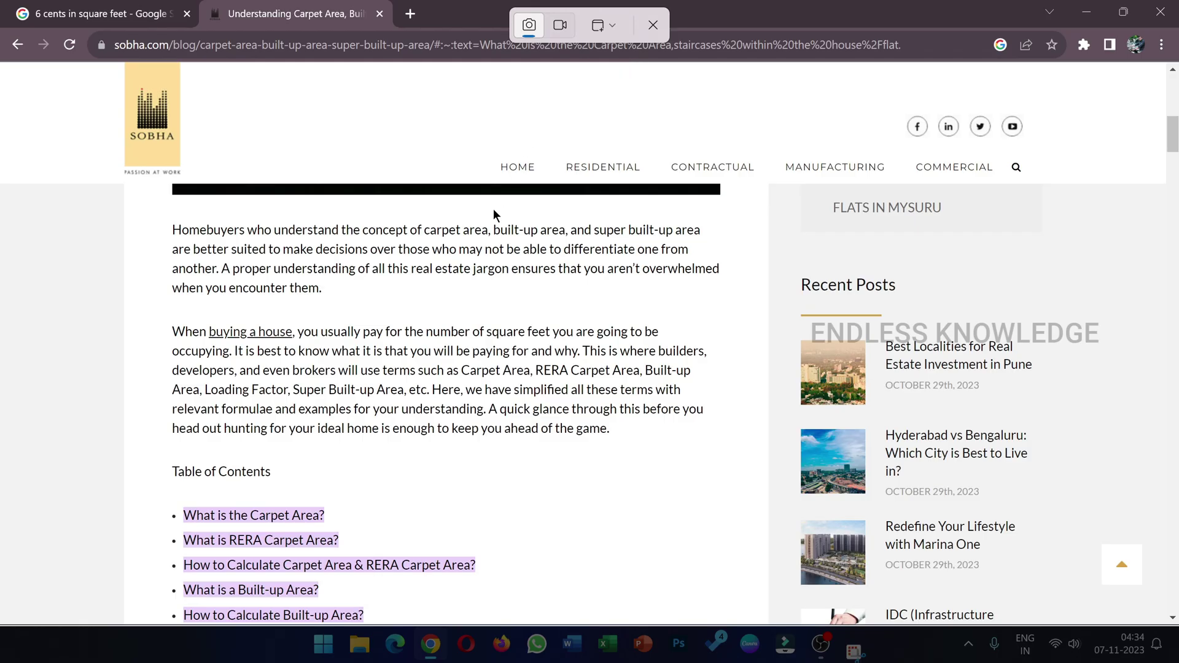
click(494, 210)
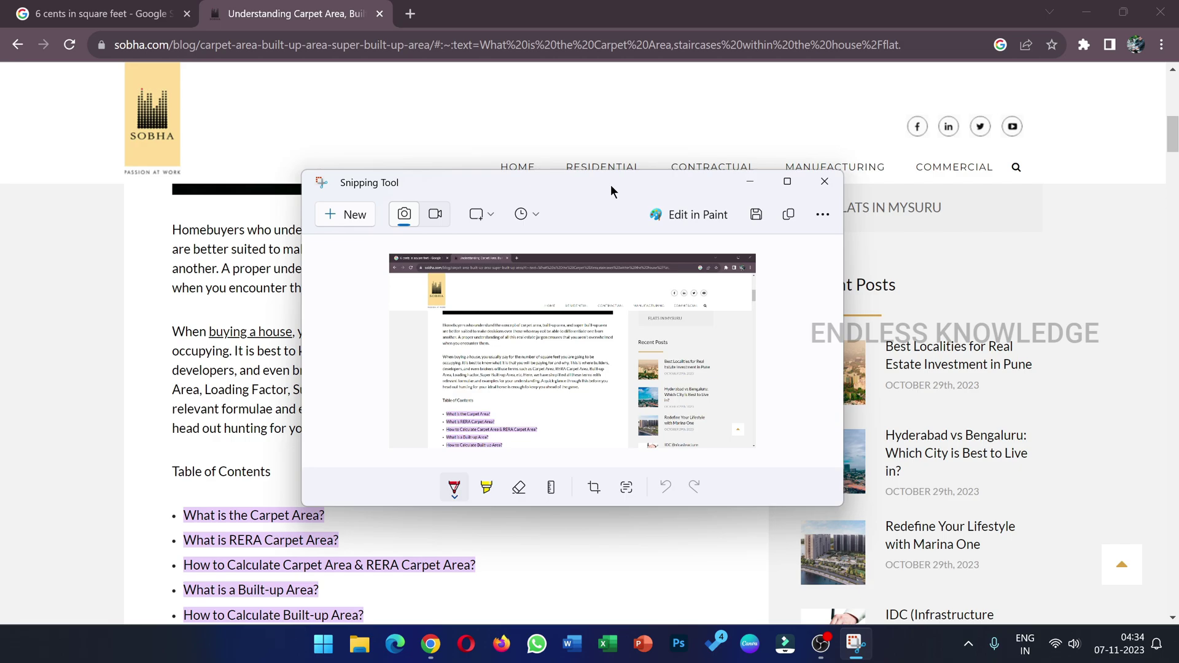
click(798, 182)
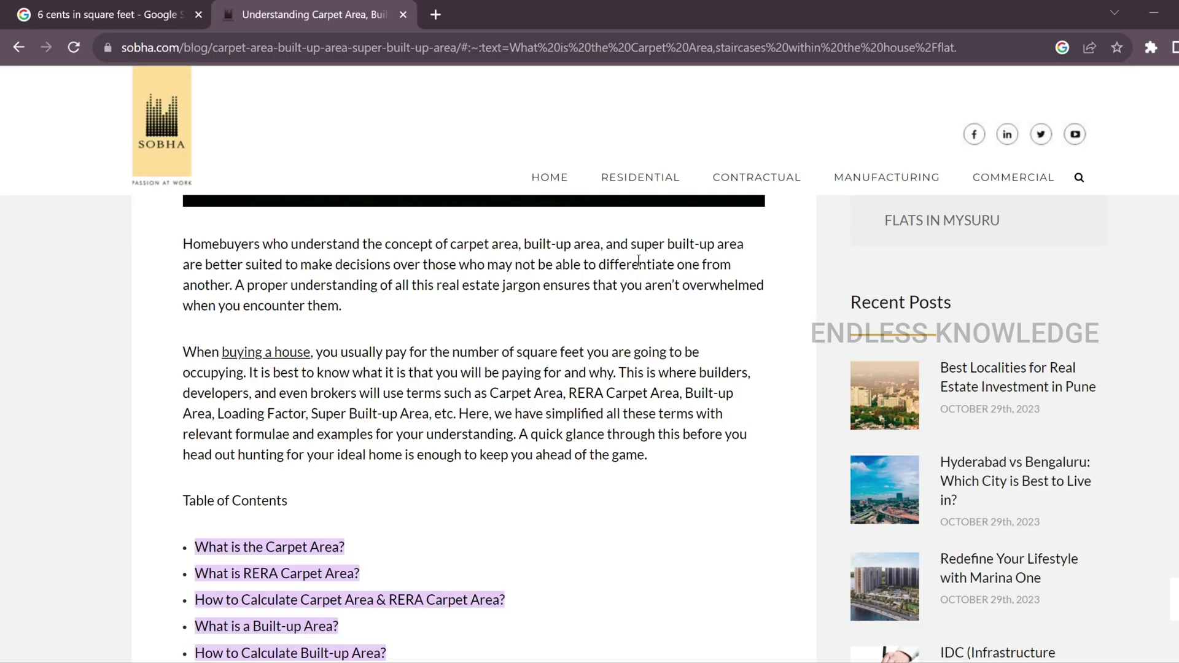
Start a snip with Win+Shift+S, cancel it, and open File Explorer at This PC
key(super+shift+s)
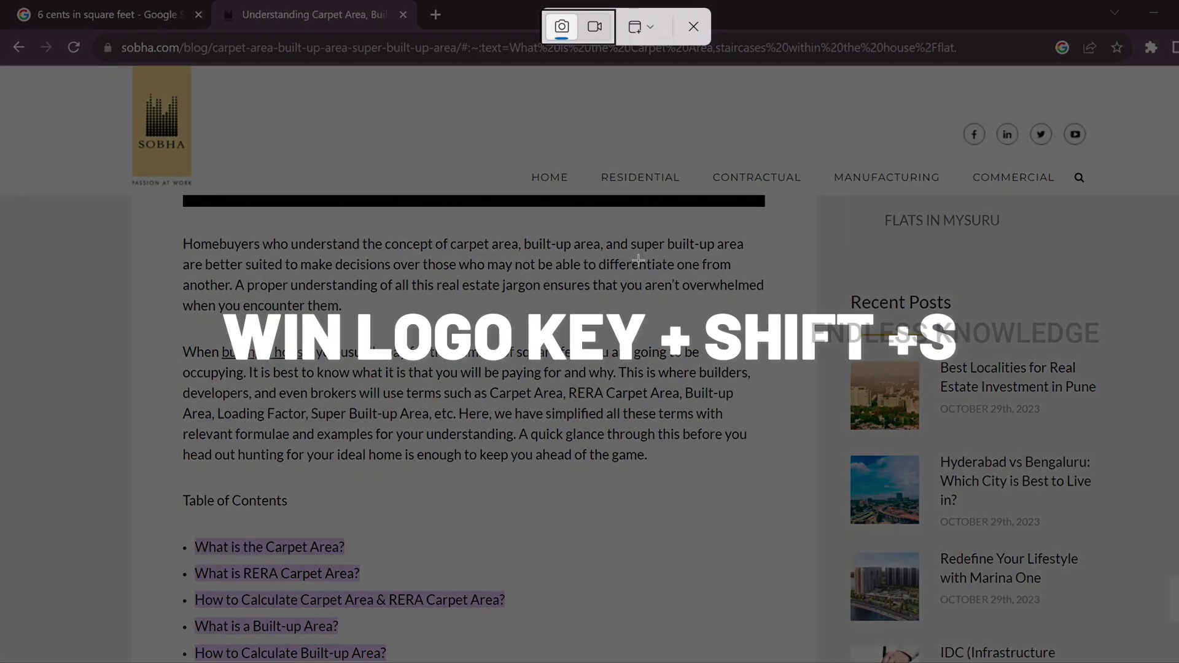
key(Escape)
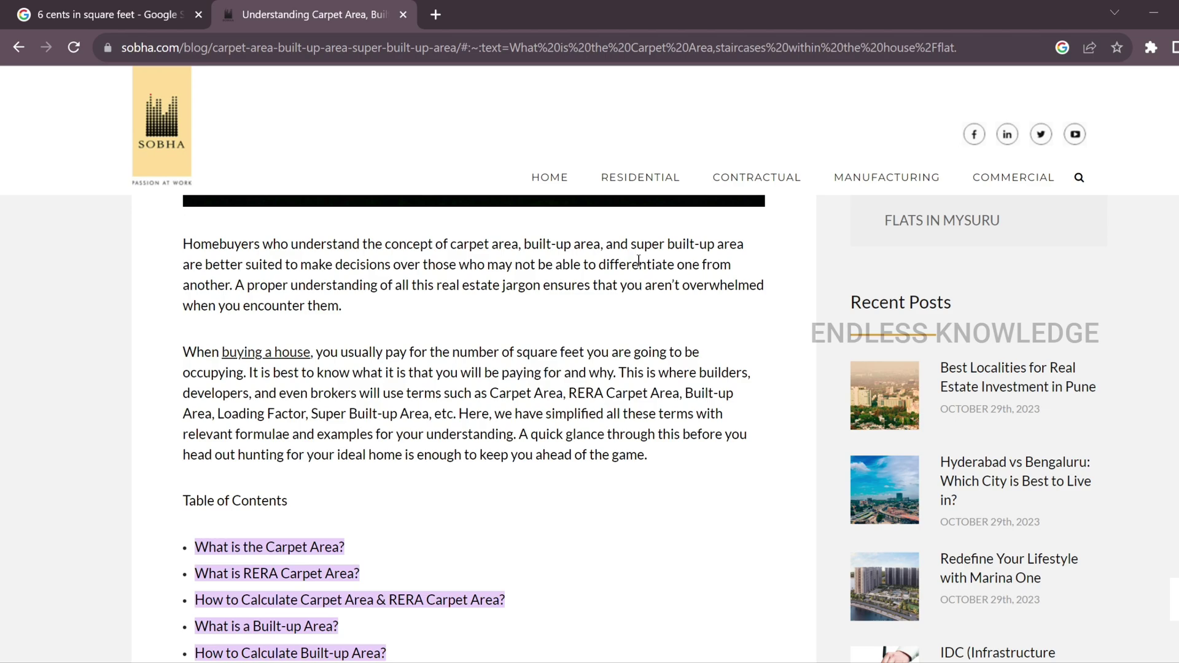
key(super+e)
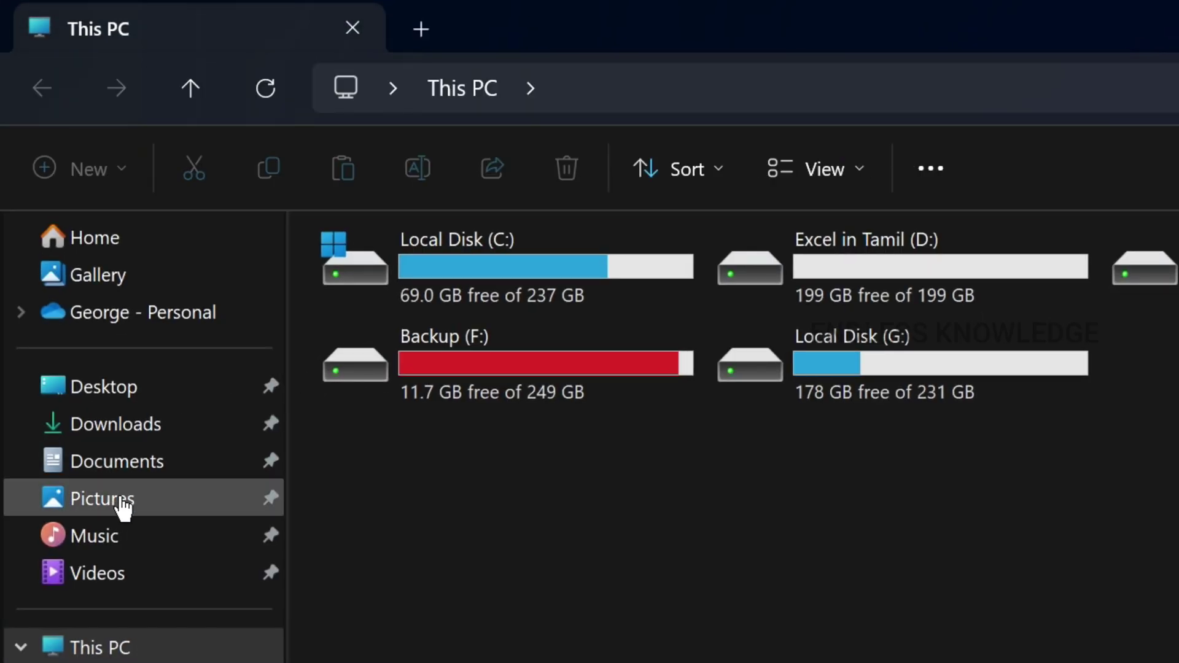
Open the newest PNG from Pictures > Screenshots in Photos, then bring up Windows Search
click(125, 500)
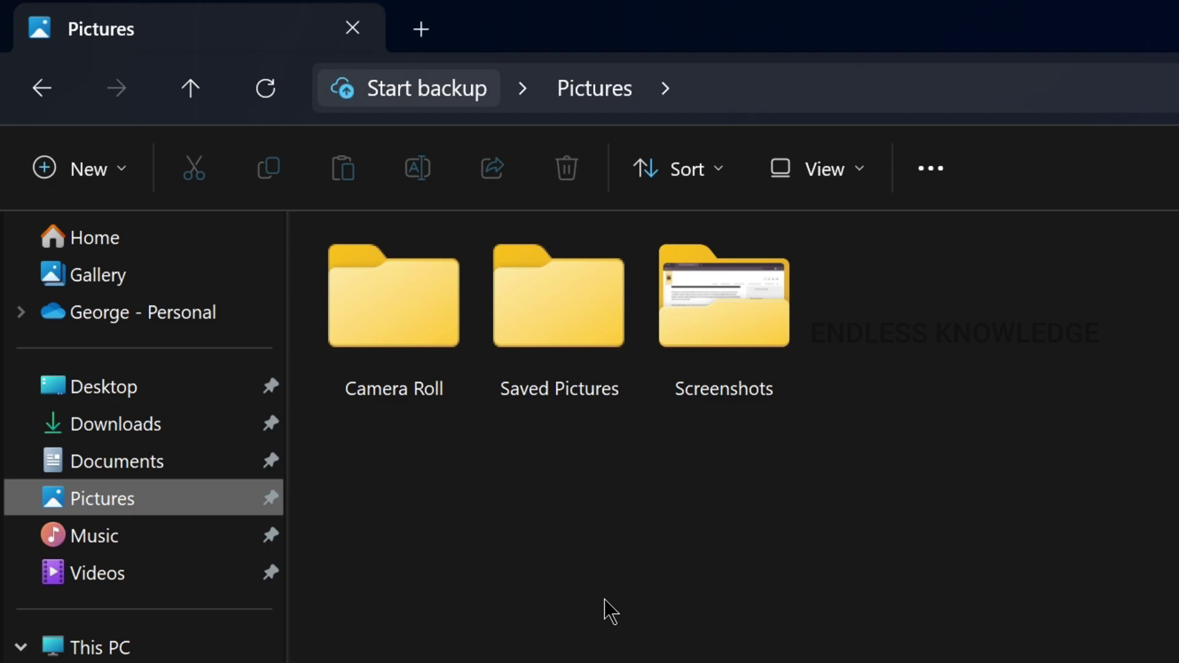
double_click(753, 353)
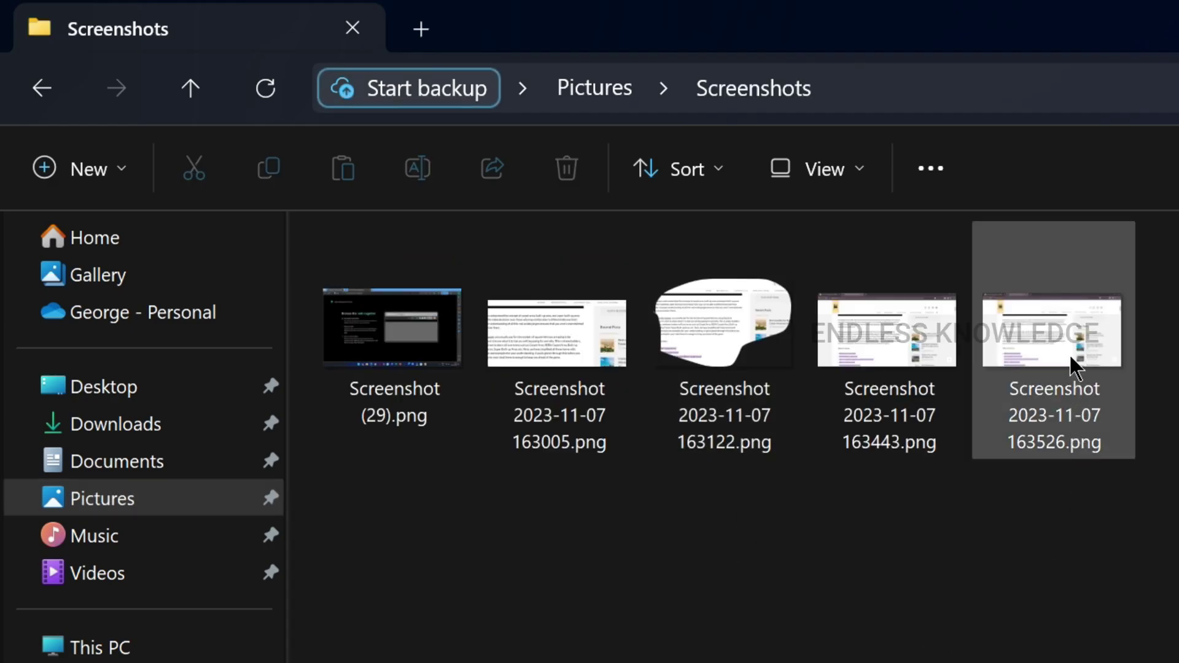
double_click(1070, 355)
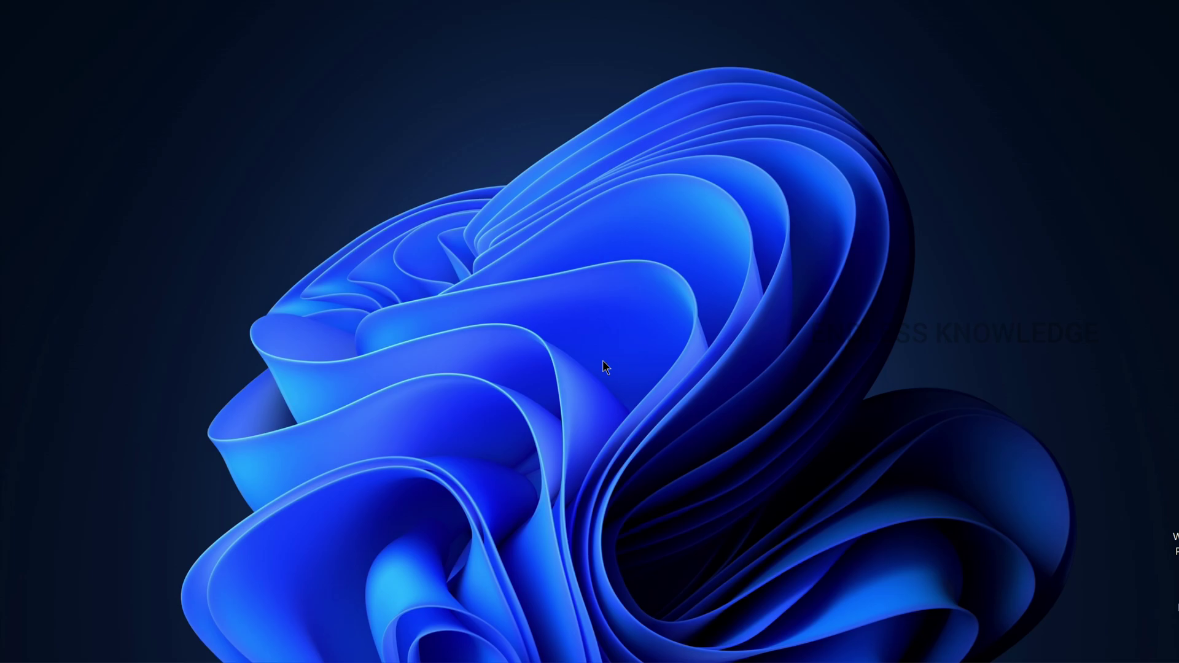
key(super+s)
Launch Snipping Tool via 'nip' and load the latest screenshot for editing
text(nip)
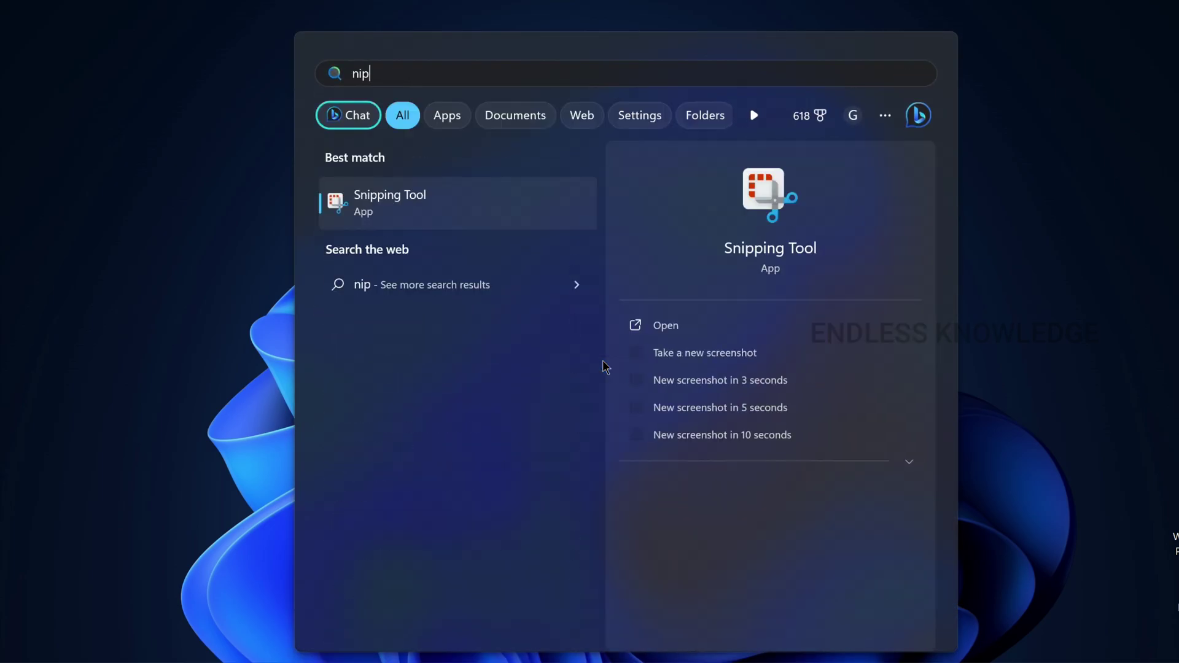
key(Return)
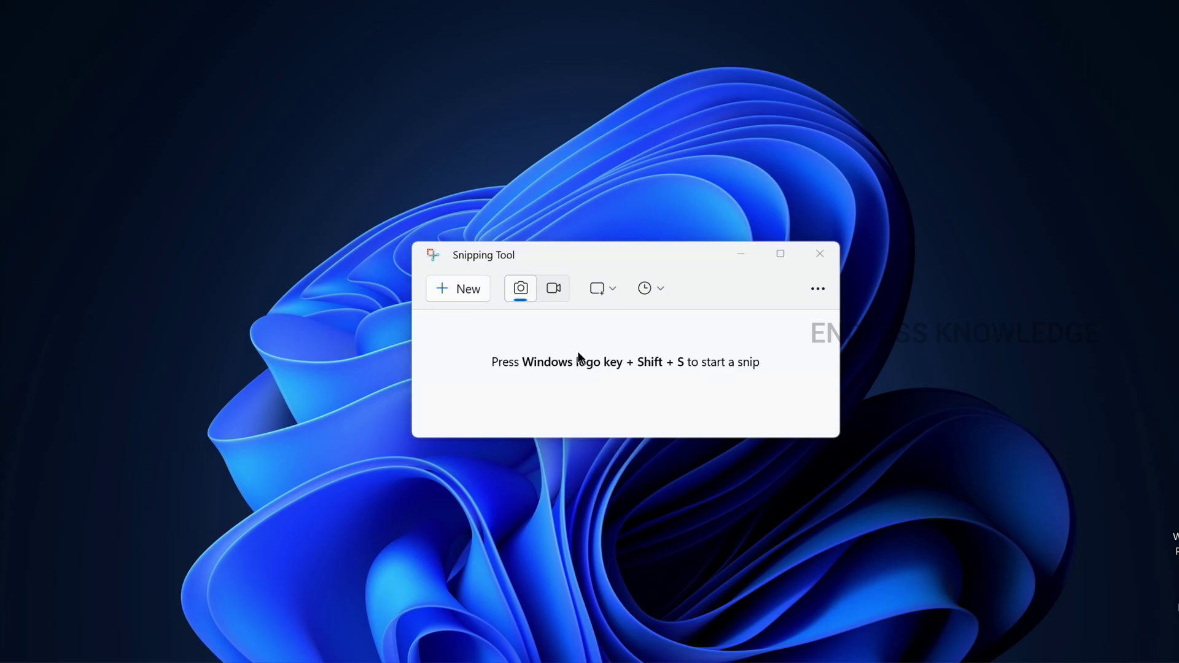
key(ctrl+o)
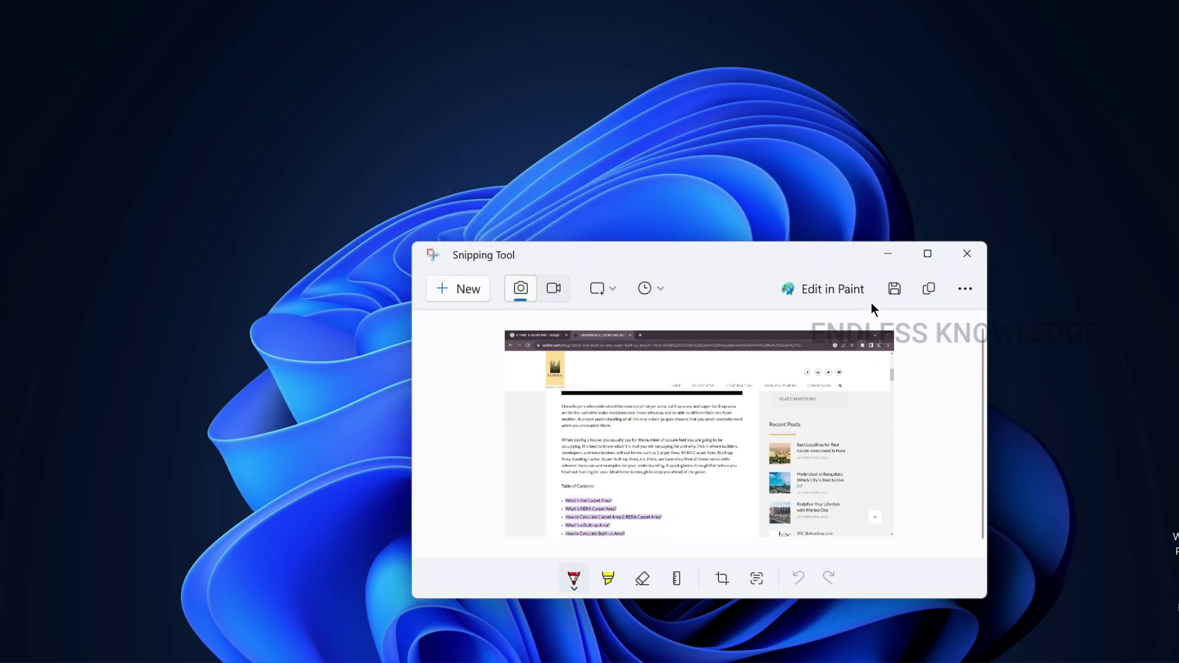
click(927, 255)
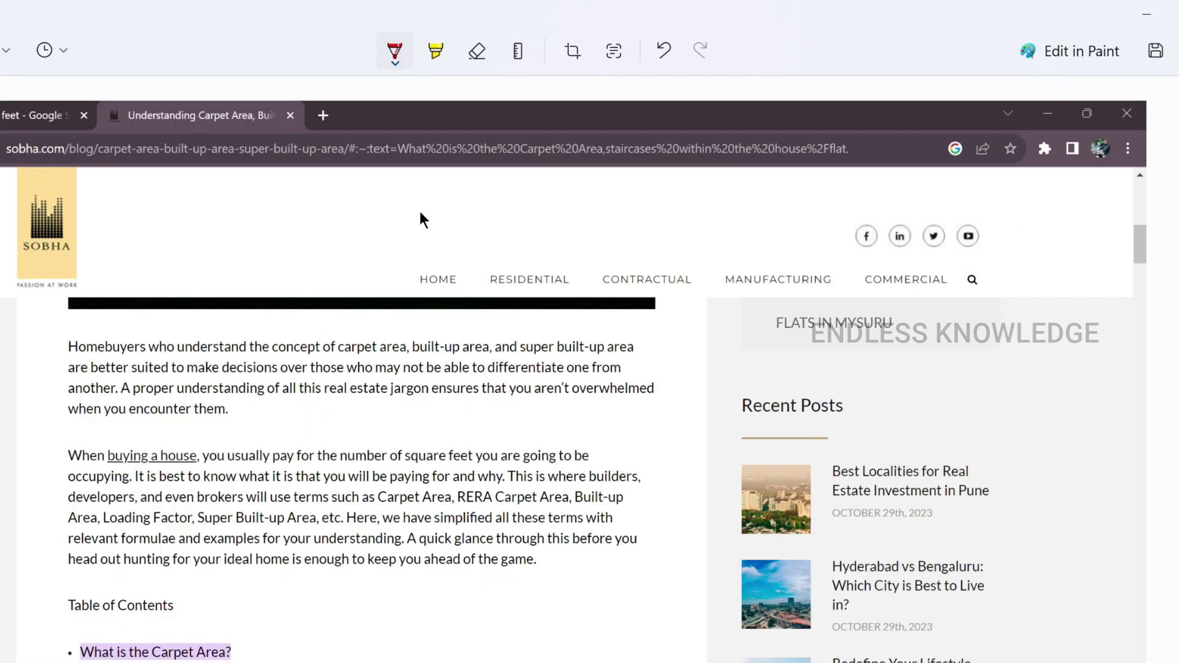
Draw a red pen stroke and a yellow highlight across the first paragraph
click(395, 62)
click(345, 250)
click(111, 393)
drag(110, 395, 282, 352)
click(436, 52)
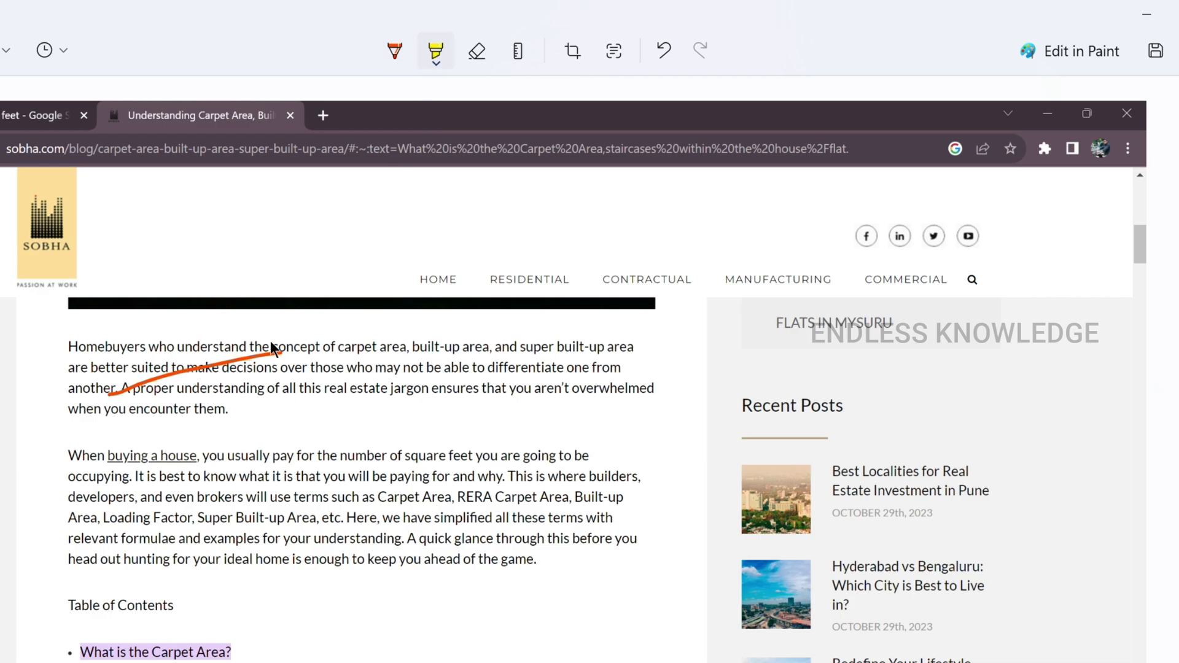
drag(230, 390, 338, 357)
Erase all ink from the screenshot and lay the ruler across it
click(477, 57)
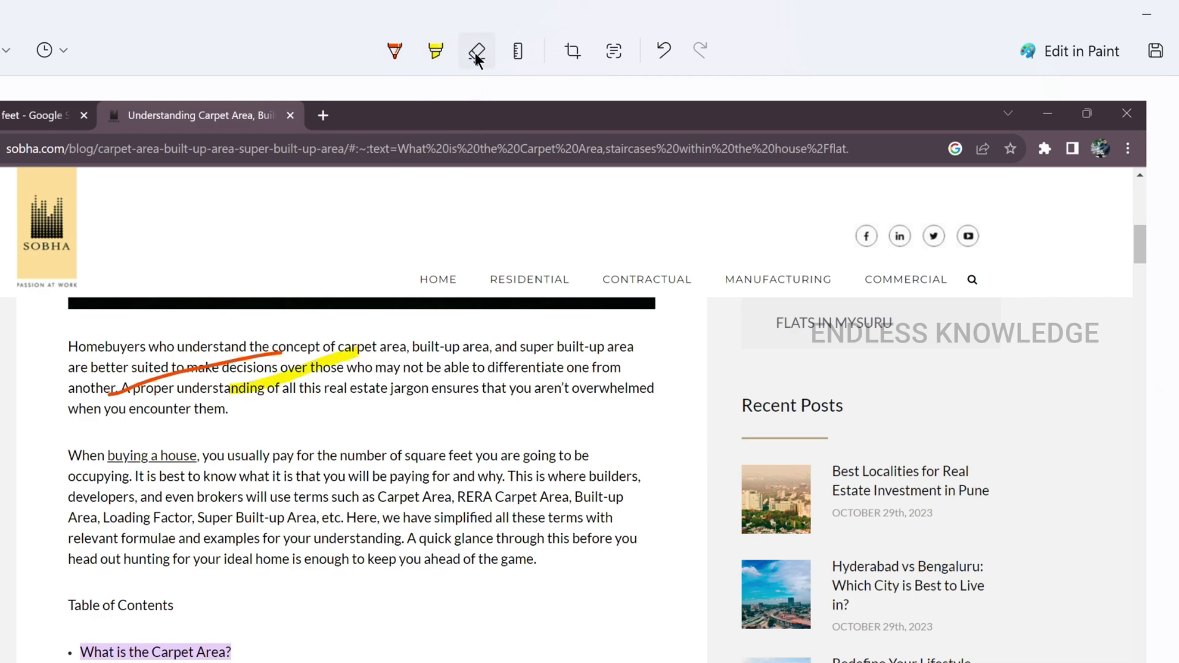
click(476, 57)
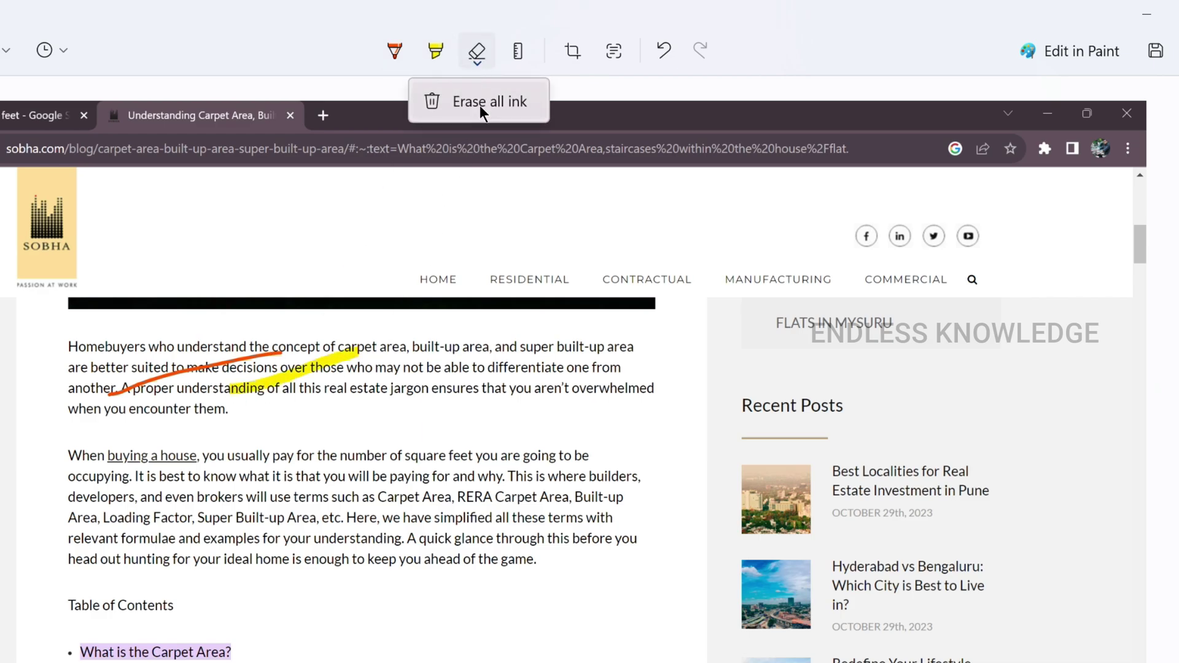
click(480, 105)
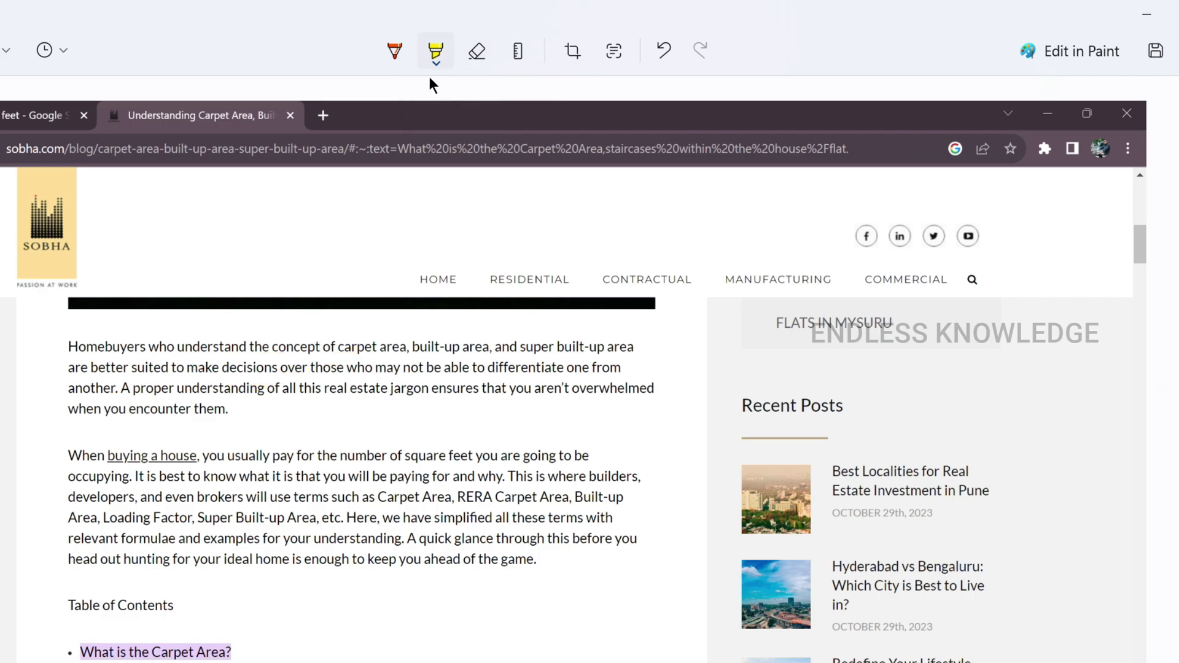
click(520, 52)
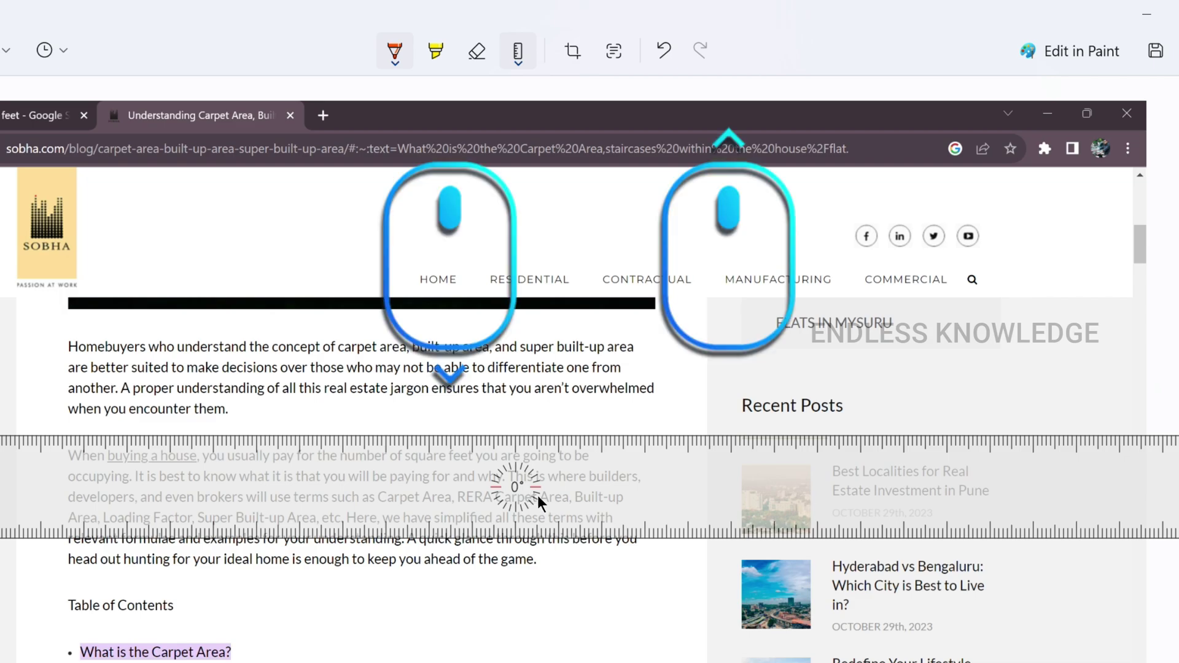
Nudge the ruler and draw a straight orange line along it
scroll(536, 495, down, 7)
scroll(536, 494, up, 6)
scroll(539, 496, up, 1)
drag(546, 494, 526, 503)
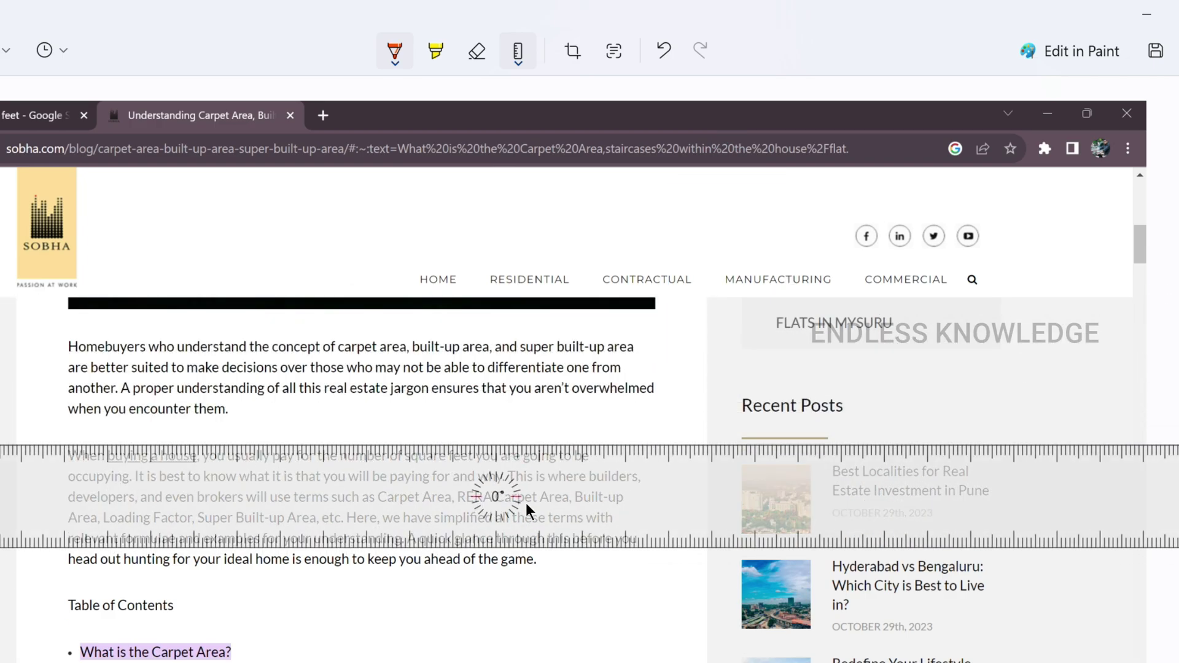
mouse_move(358, 443)
mouse_down()
mouse_move(578, 480)
mouse_move(558, 525)
mouse_up()
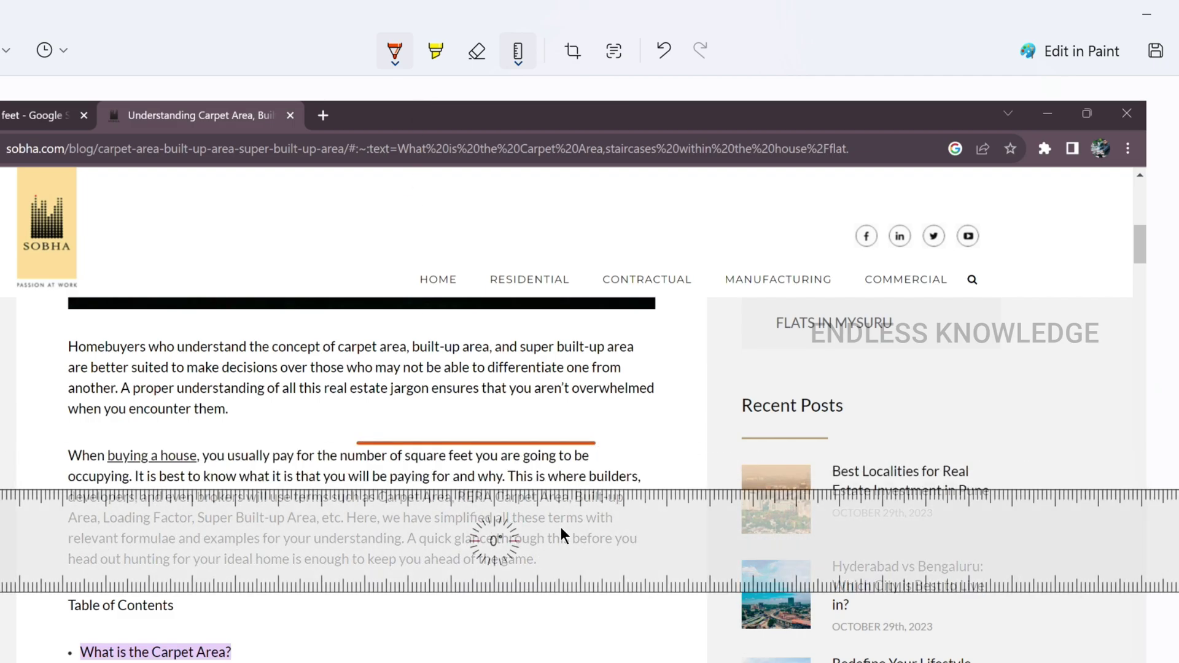
Switch to the protractor, draw an angle arc around it, then move it aside
click(520, 54)
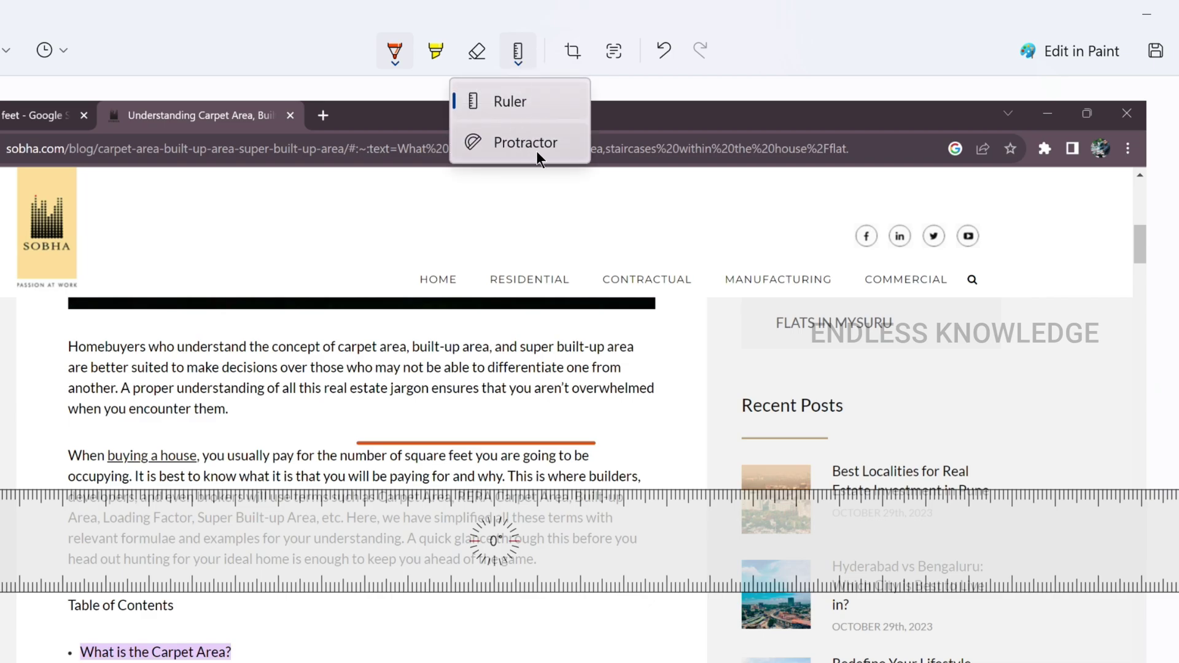
click(552, 144)
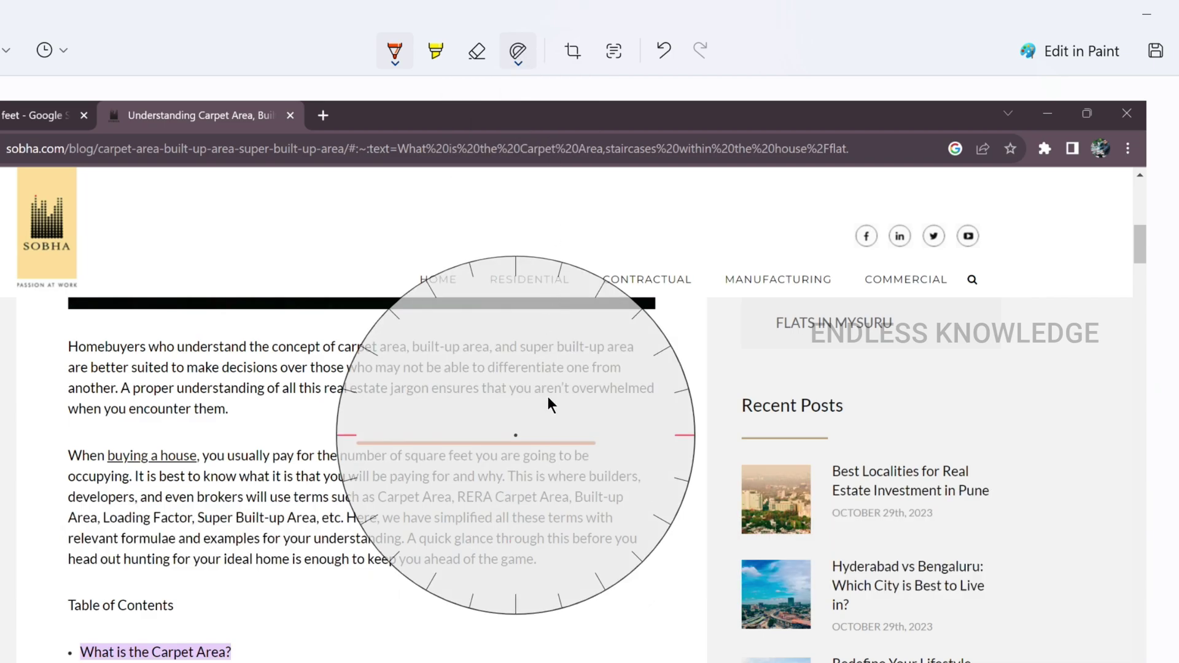
drag(548, 398, 331, 468)
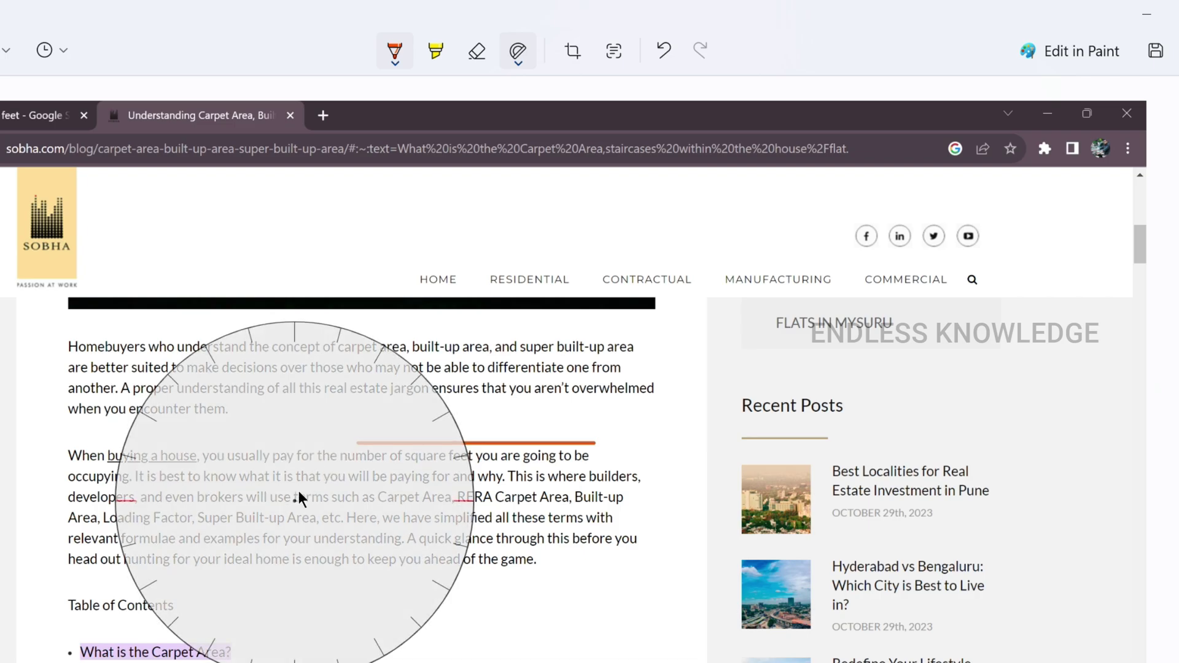
scroll(299, 493, down, 1)
scroll(299, 493, up, 1)
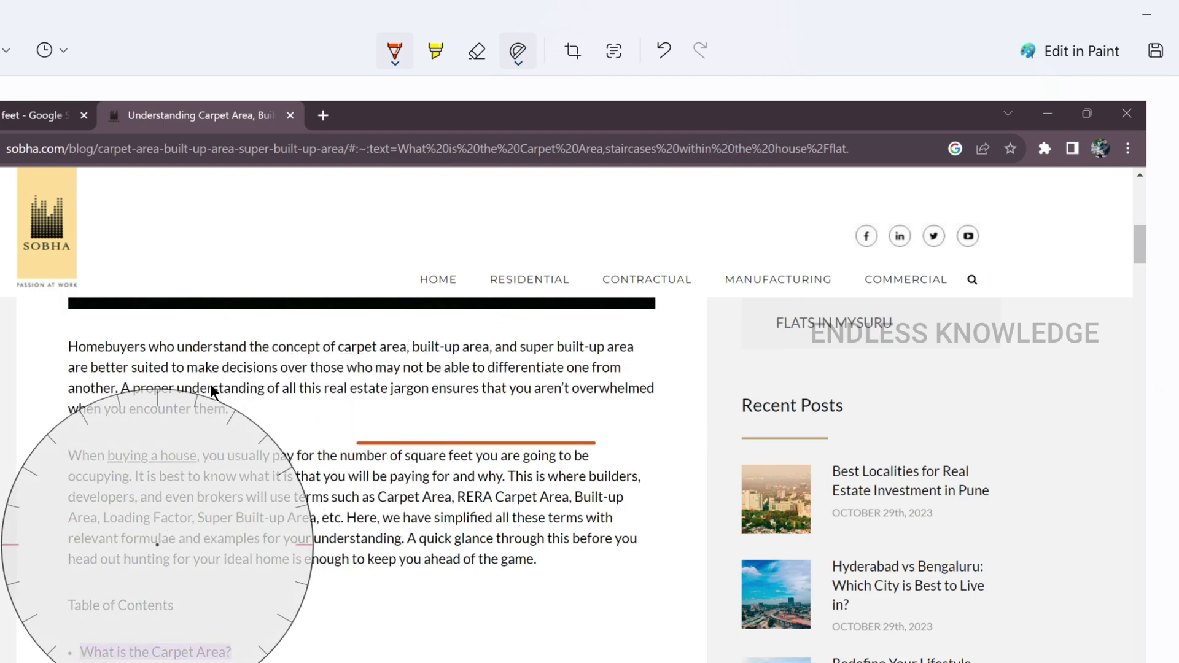
drag(210, 384, 220, 662)
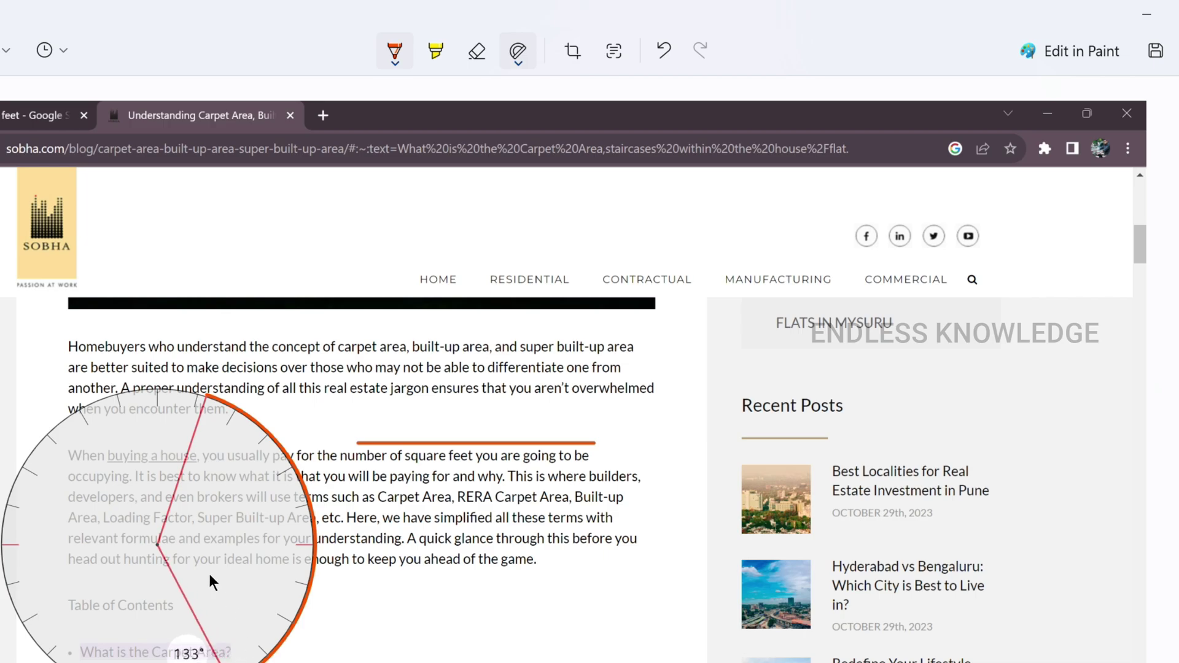
mouse_move(208, 574)
mouse_down()
mouse_move(111, 528)
mouse_move(3, 504)
mouse_up()
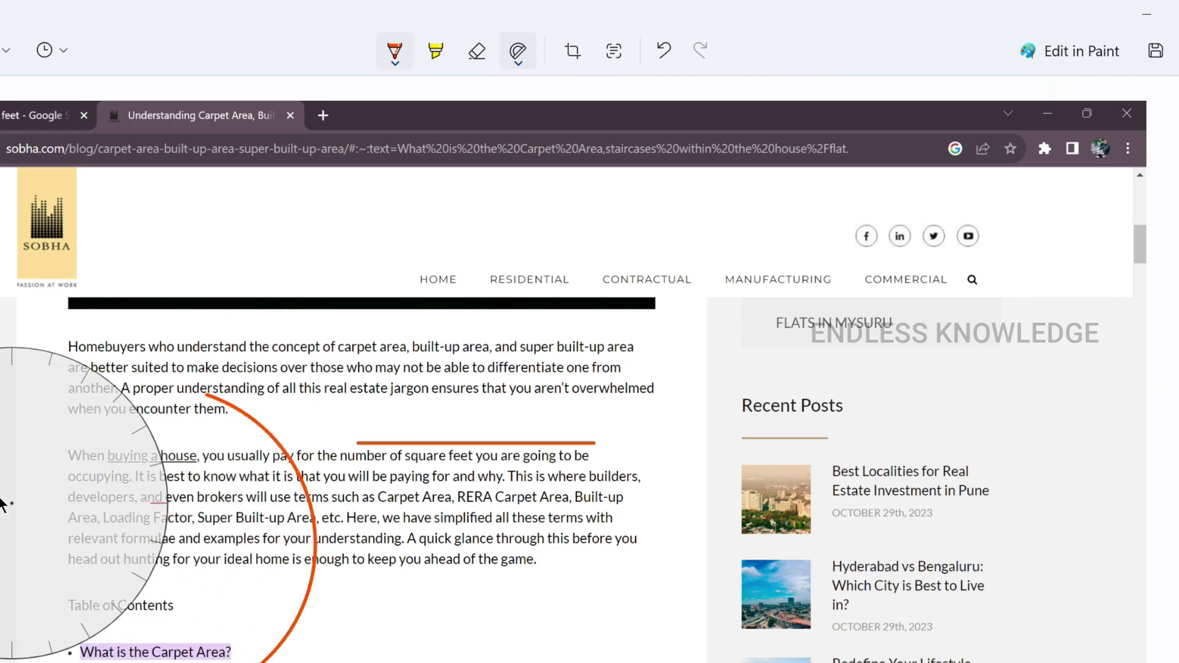
Erase all ink, hide the protractor, and enter crop mode
click(477, 51)
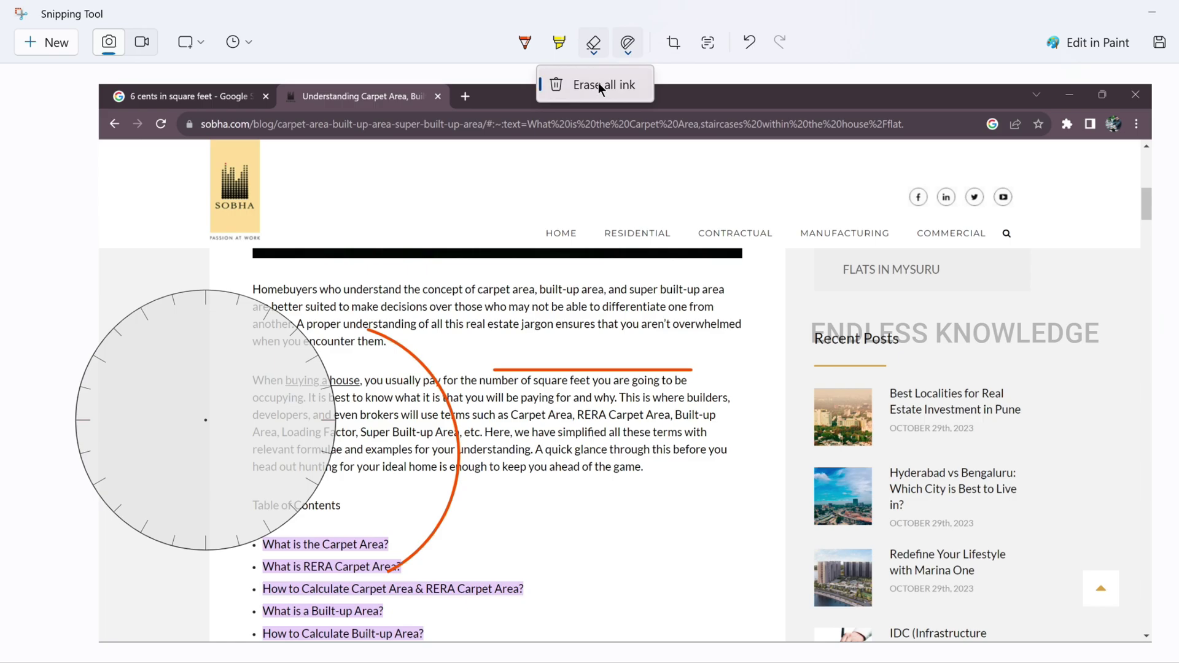
click(599, 82)
click(633, 40)
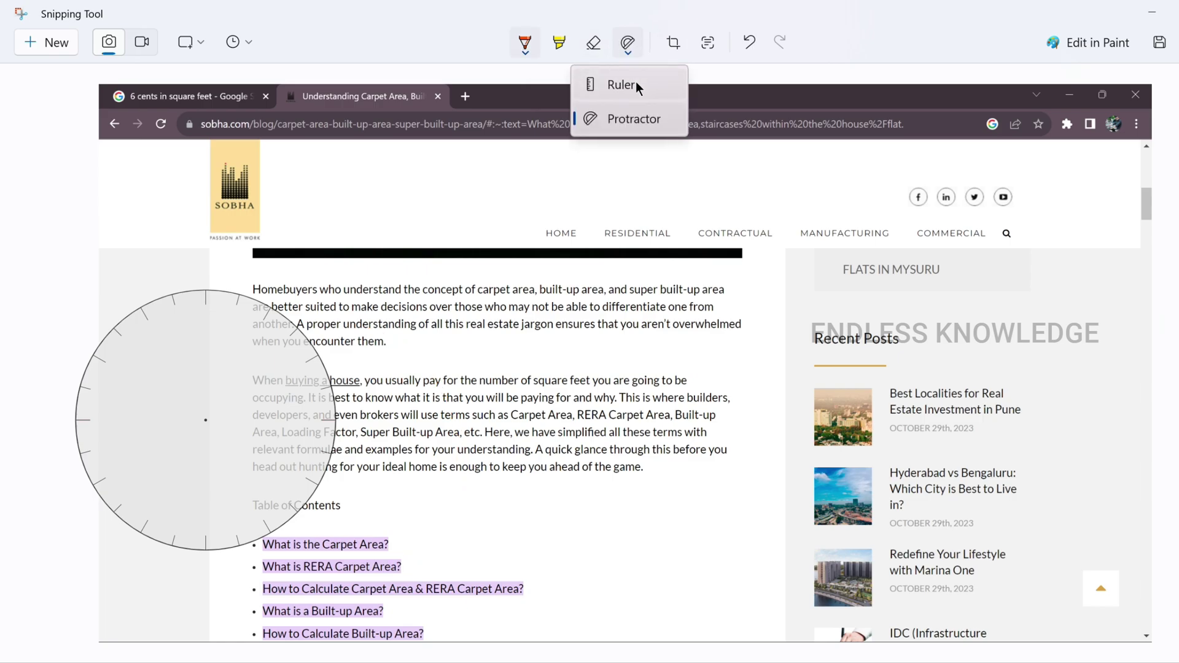
click(633, 114)
click(673, 41)
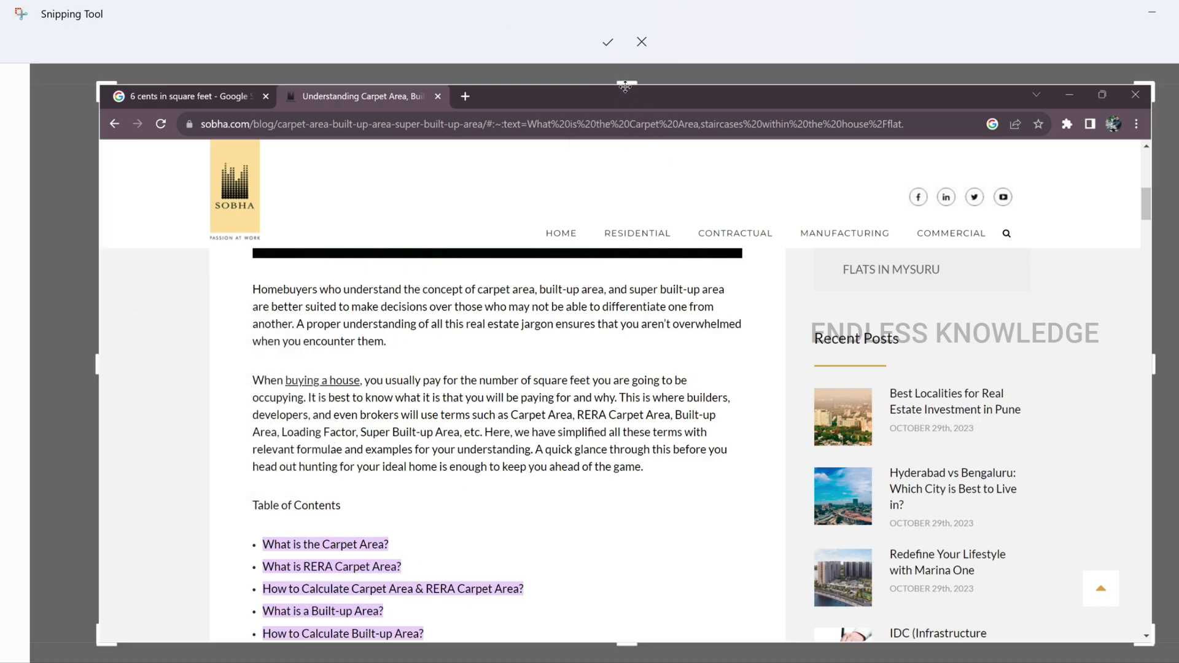
Crop the snip to the two paragraphs, removing the Table of Contents, sidebar and left margin
drag(628, 84, 643, 403)
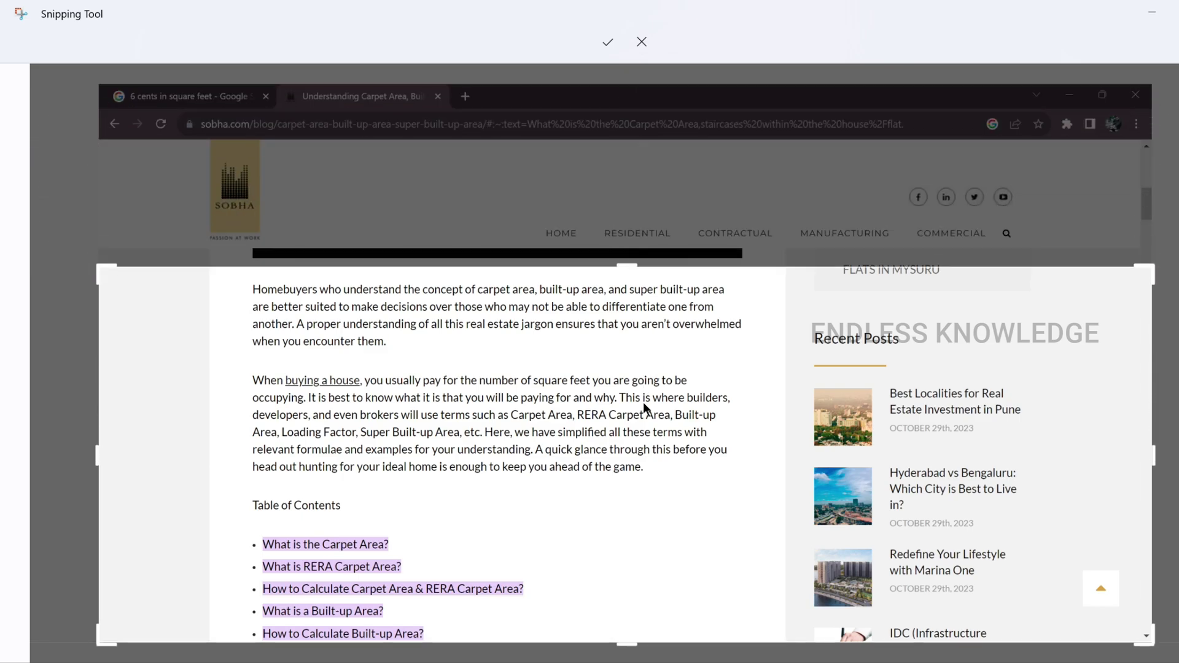
drag(623, 585, 710, 400)
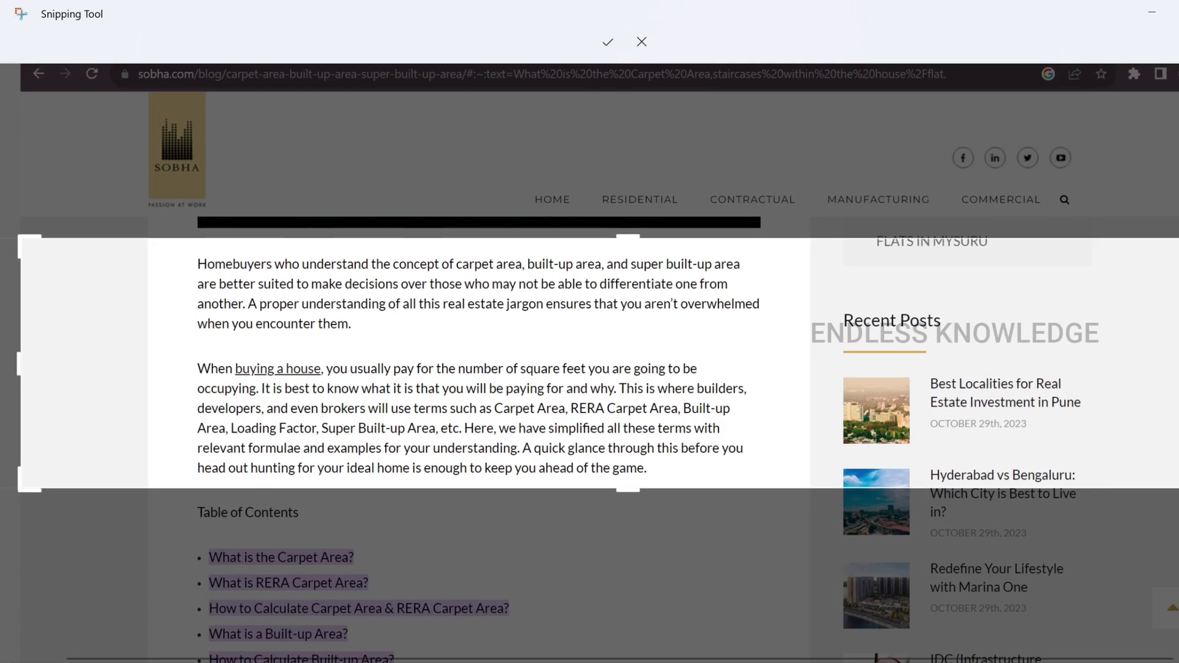
drag(1176, 362, 566, 337)
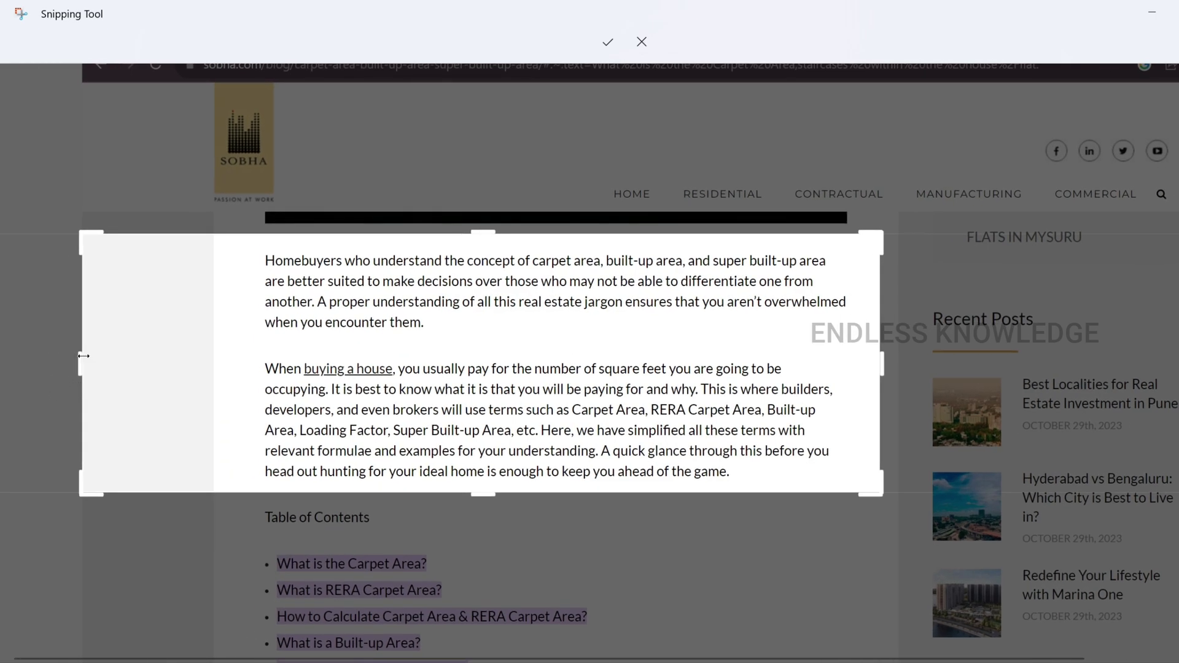
drag(84, 358, 235, 360)
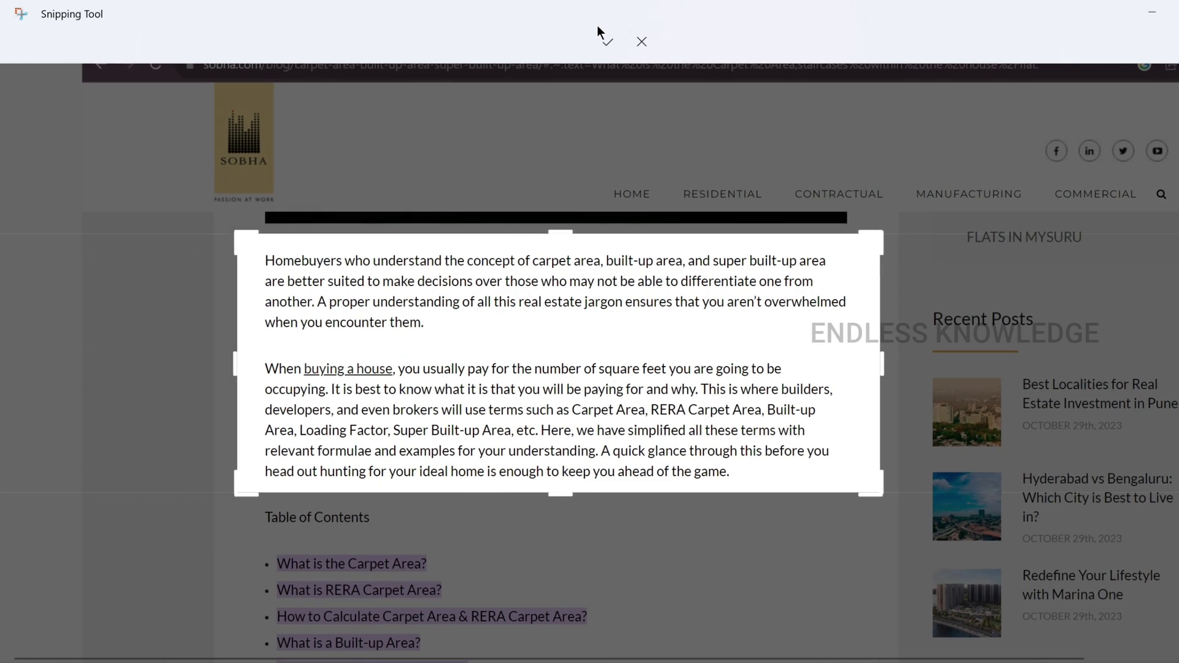
click(606, 41)
Maximize the editor, run Text actions on the snip, and copy all detected text
click(519, 21)
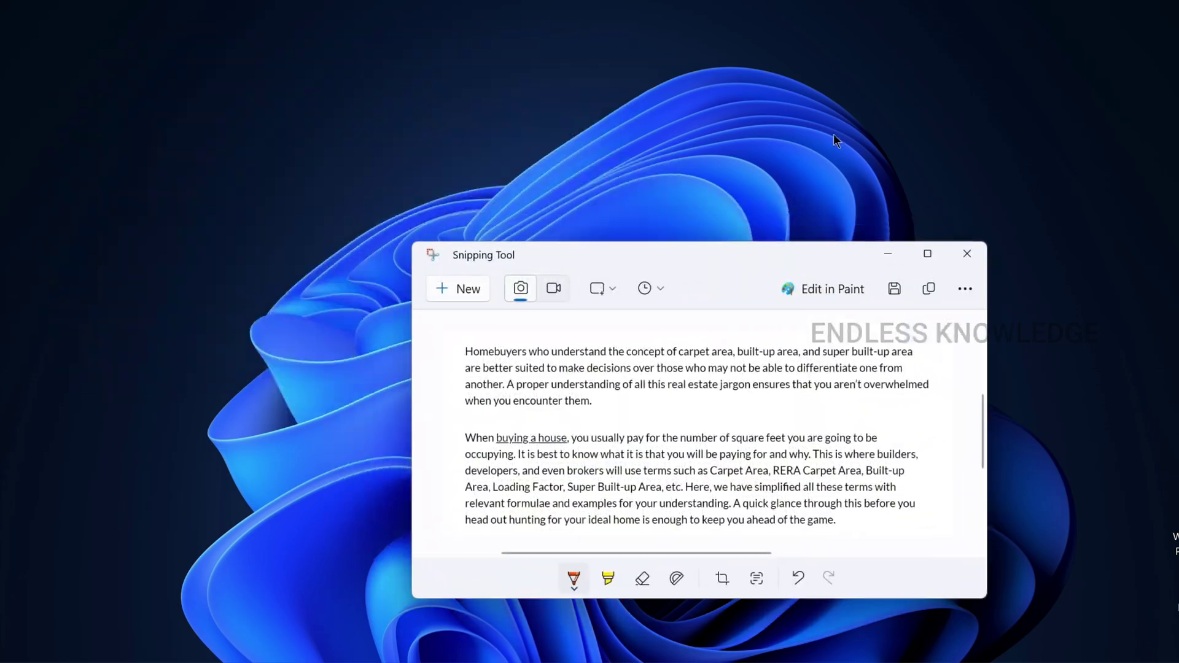
click(932, 254)
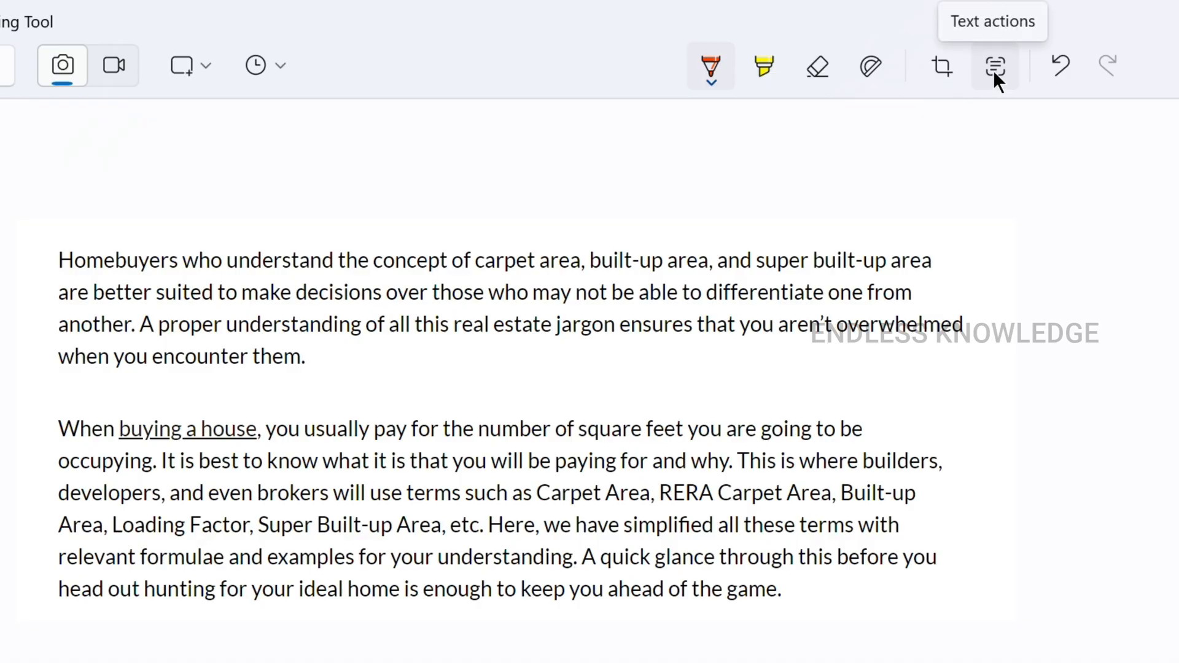
click(995, 68)
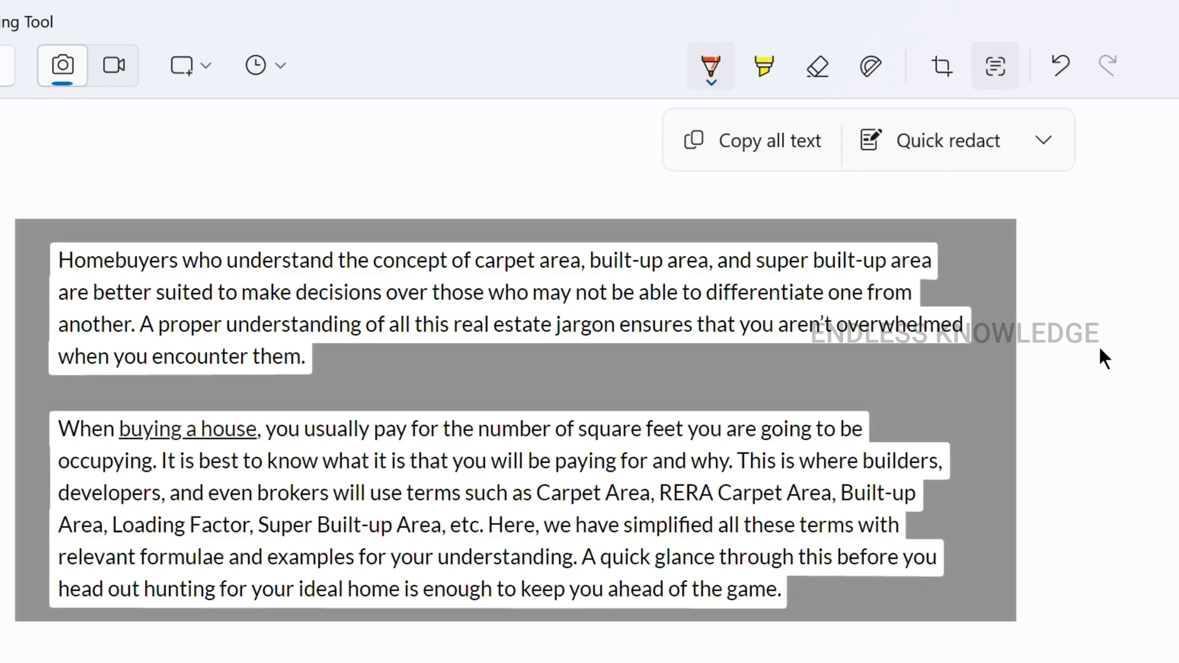
drag(617, 531, 154, 479)
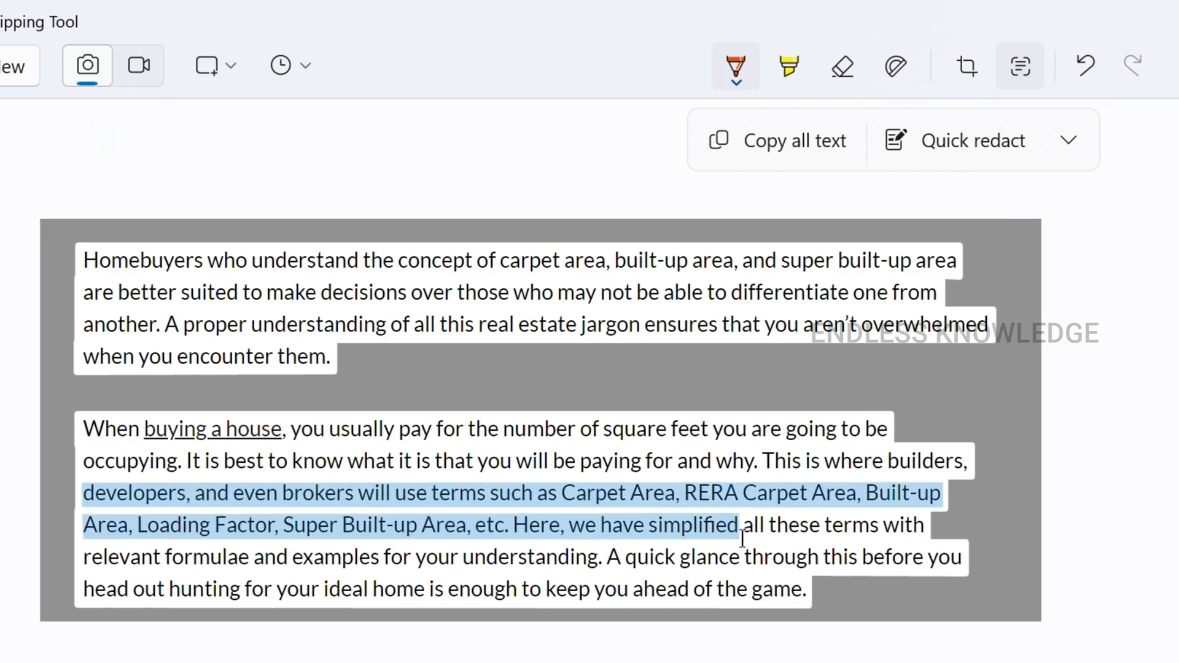
click(817, 149)
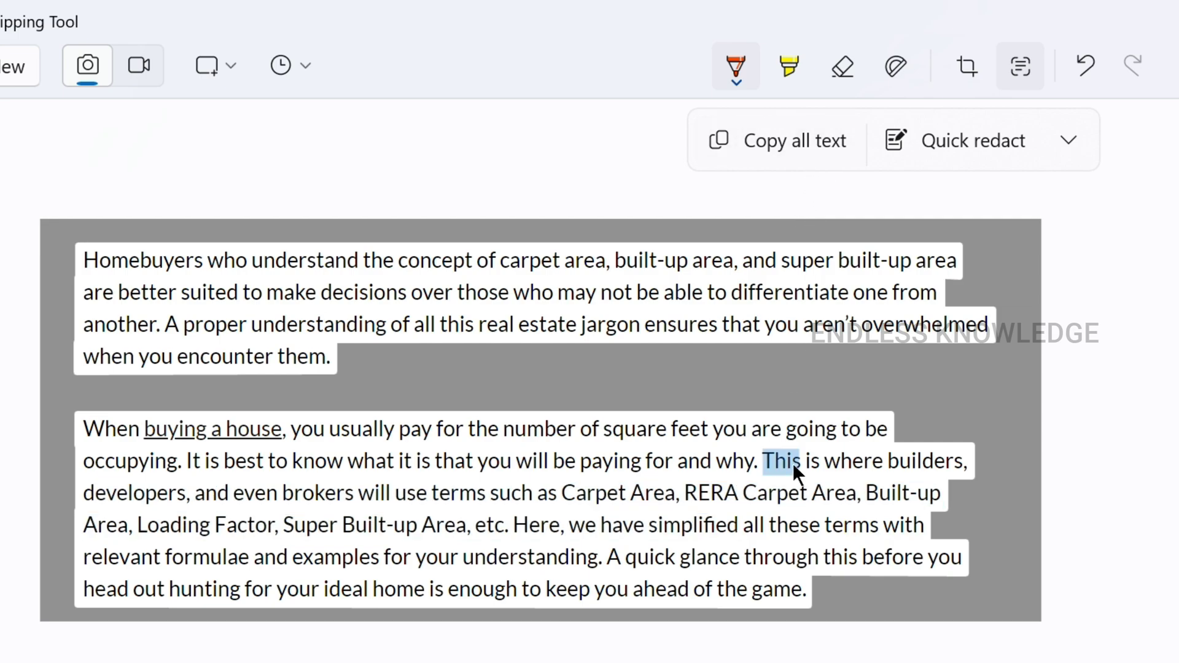
click(800, 145)
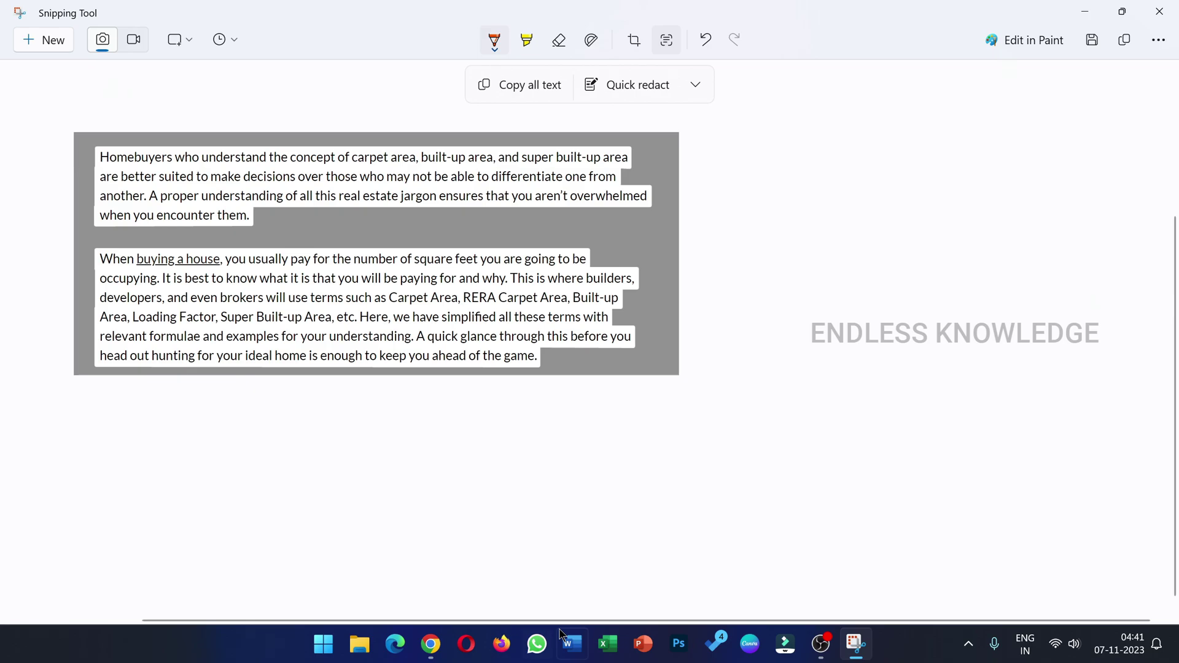
Start a blank Word document and paste the recognized homebuyers text into it
click(562, 636)
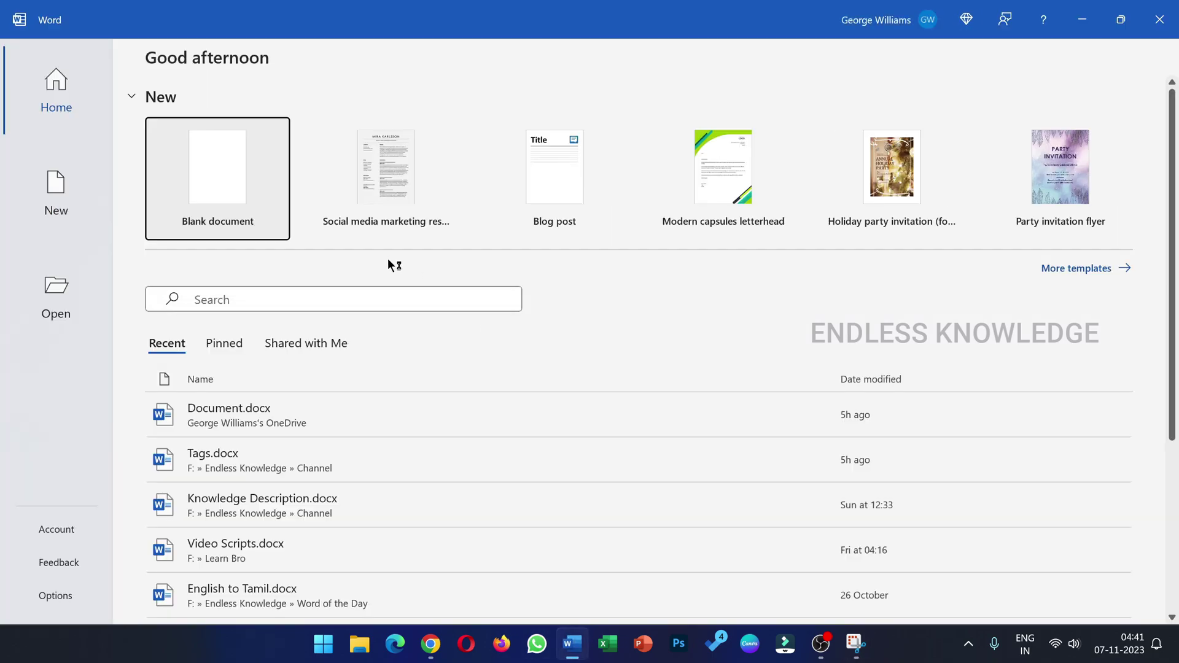
click(252, 190)
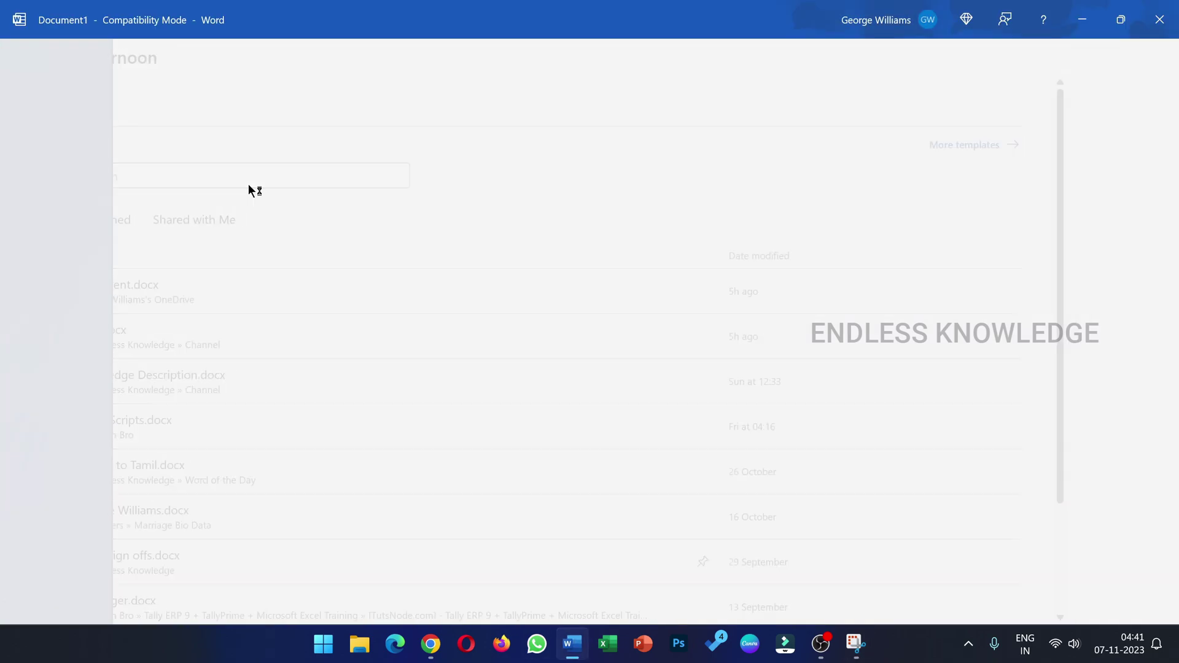
key(ctrl+v)
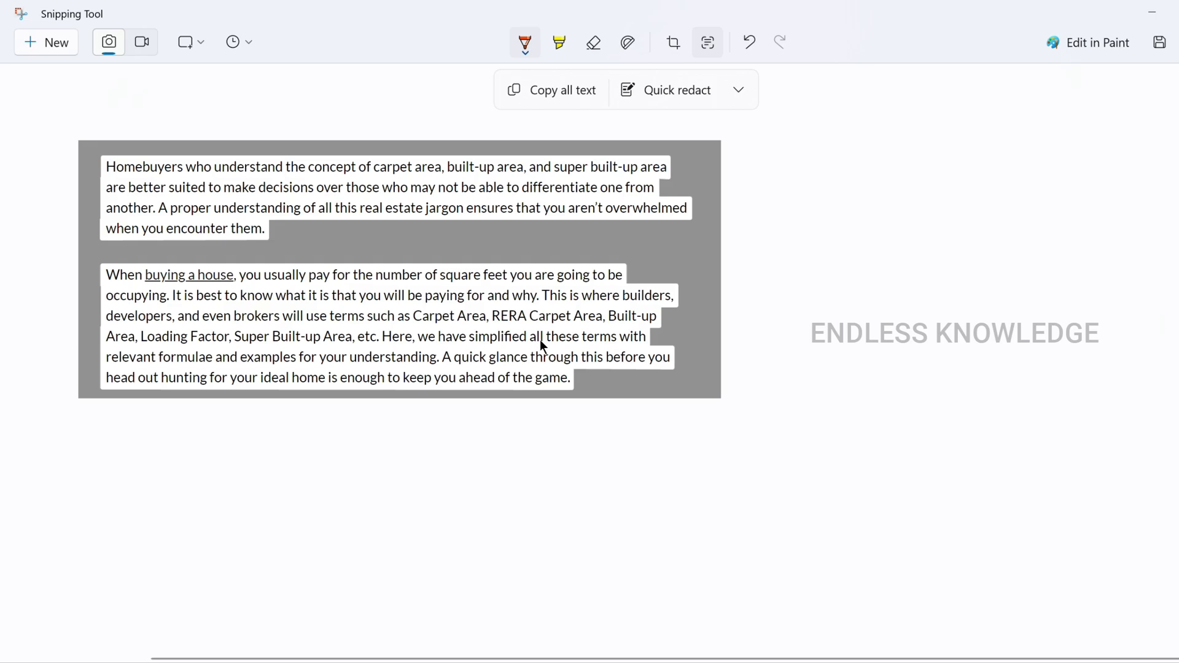
drag(541, 341, 277, 316)
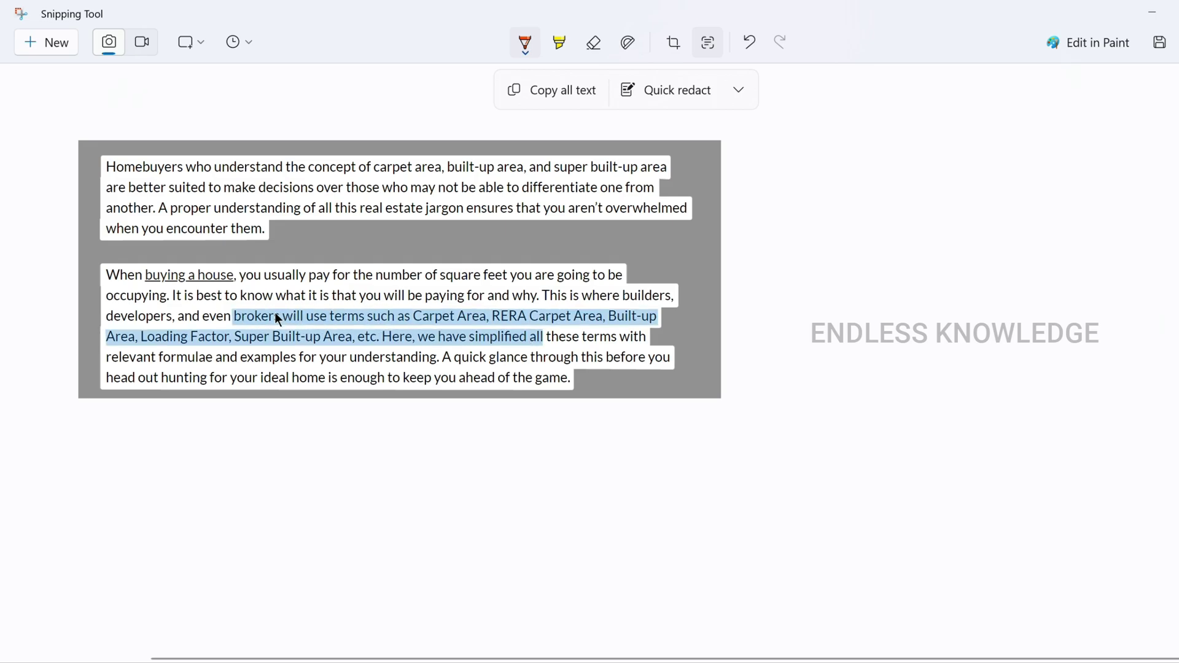
Quick-redact every email address in the name-list snip and copy all its remaining text
double_click(397, 311)
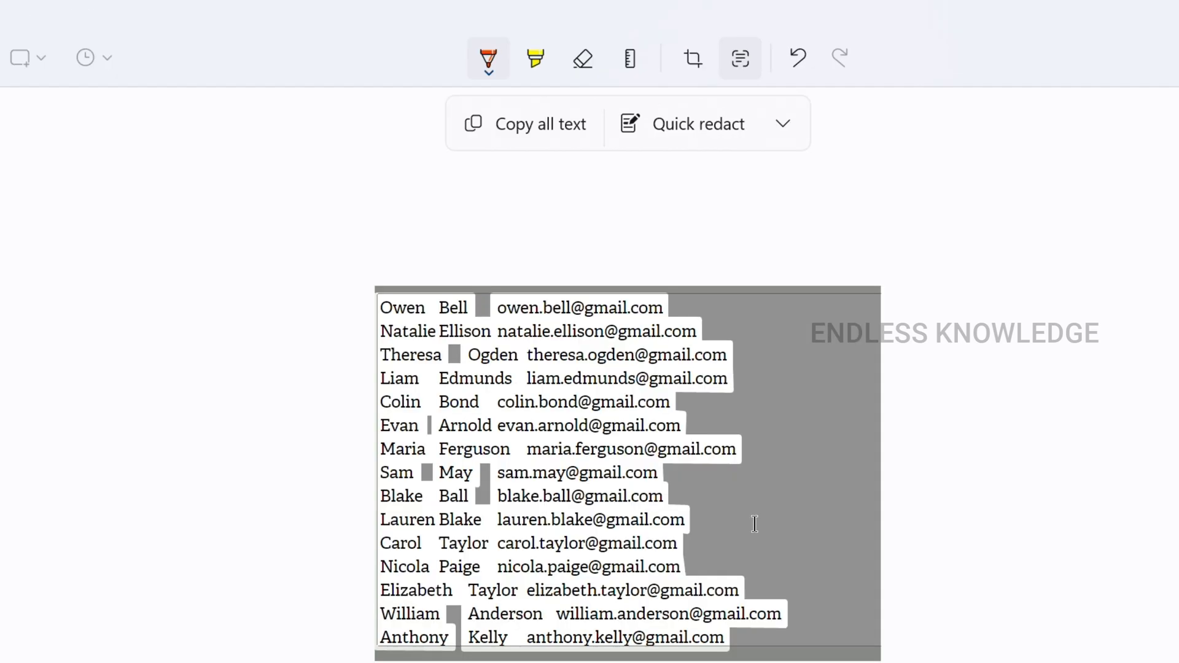
click(788, 126)
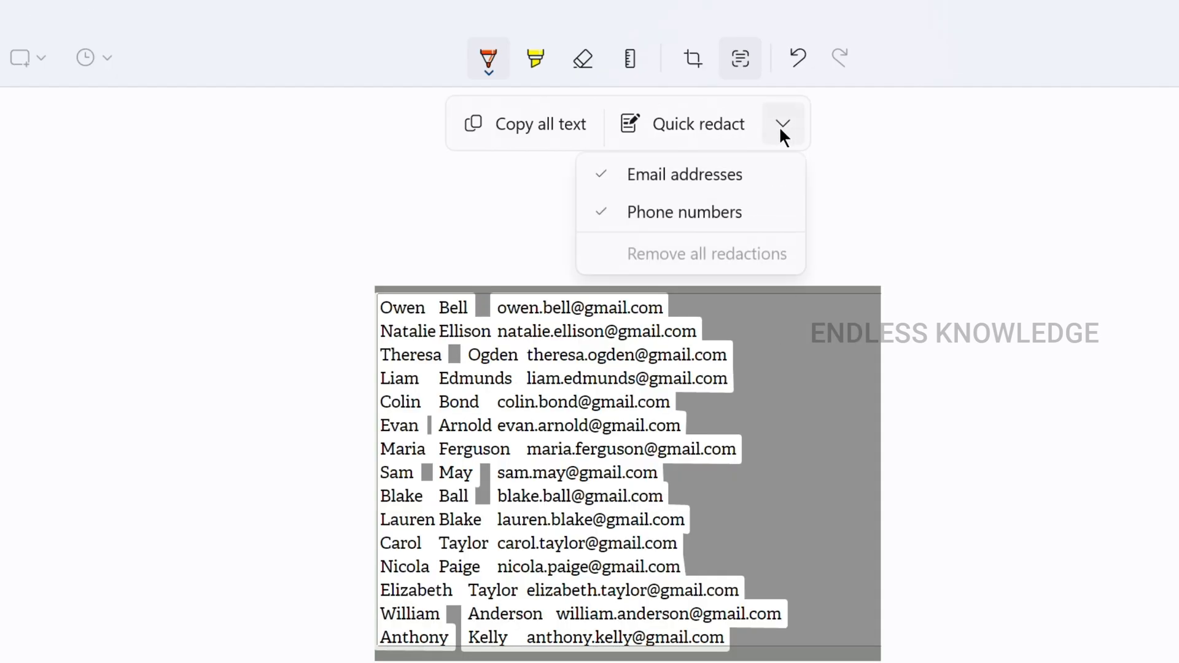
click(789, 120)
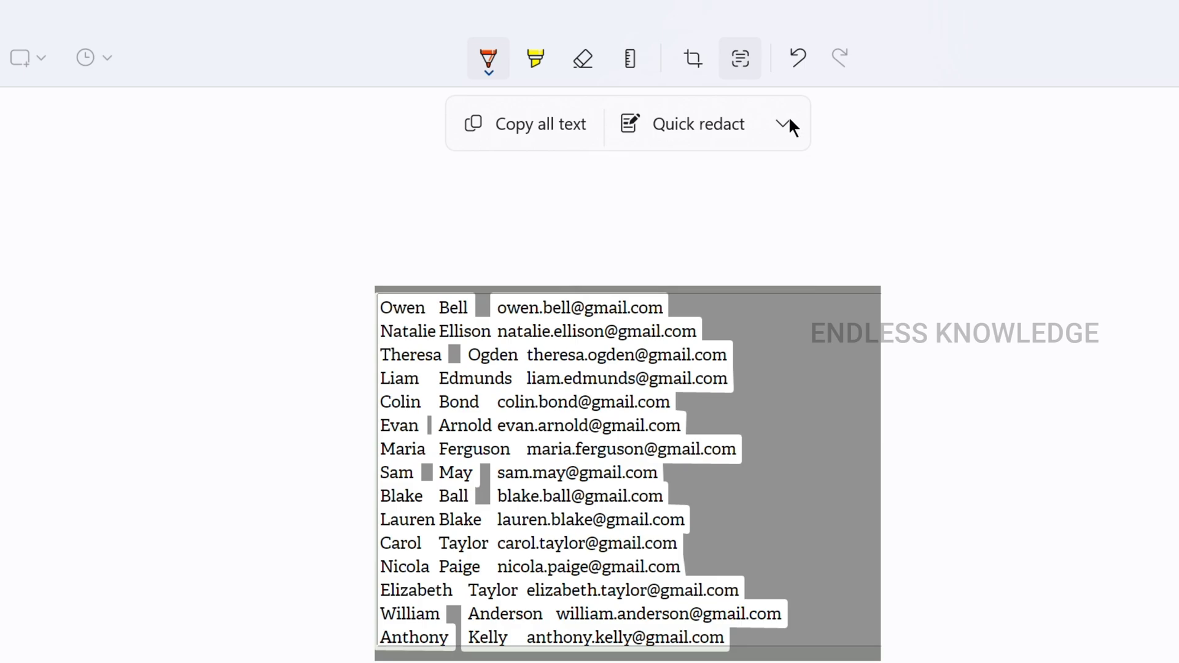
click(722, 126)
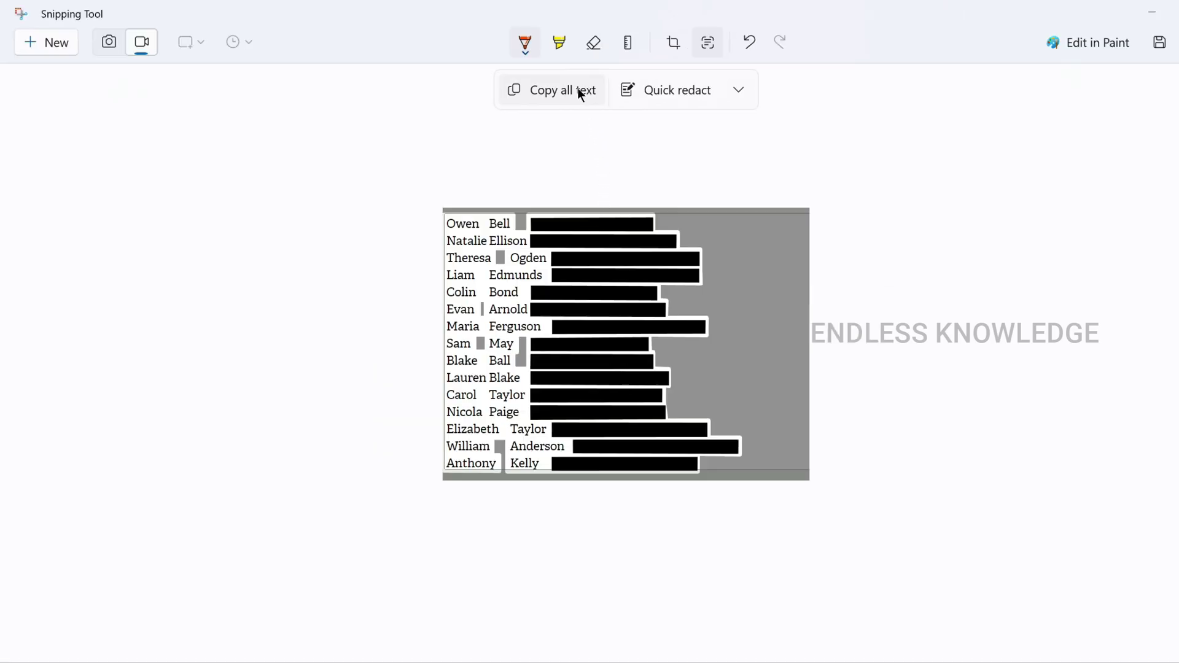
click(579, 92)
key(alt+Tab)
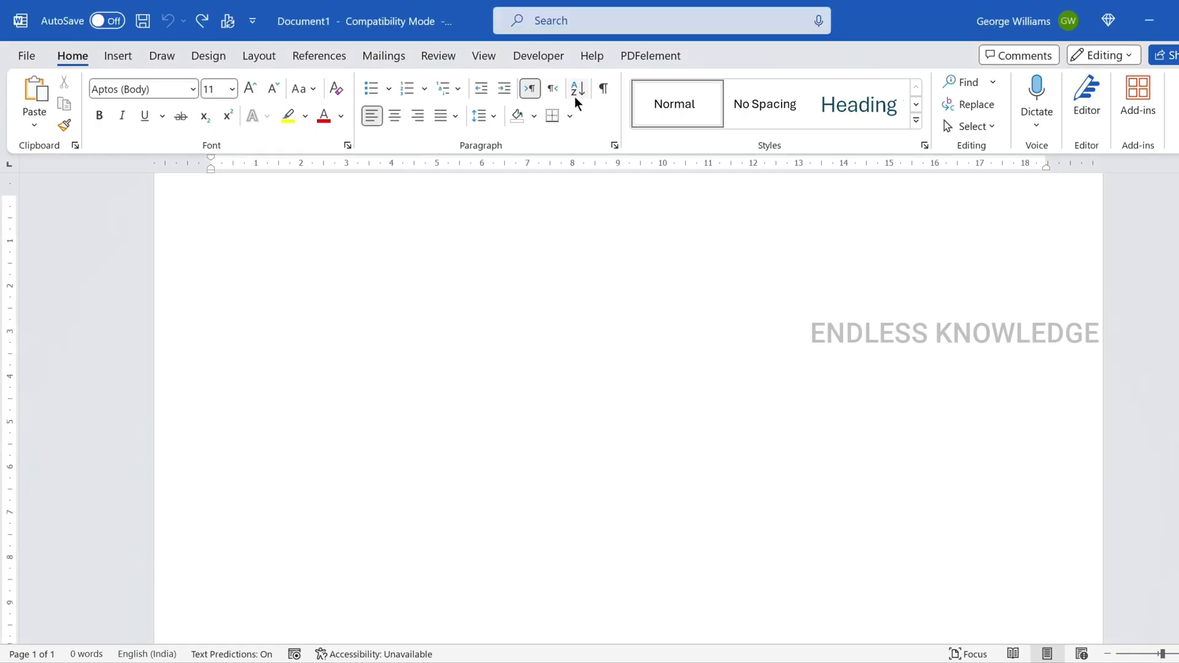
Paste the name list, with emails shown as [REDACTED], into the blank Word document
key(ctrl+v)
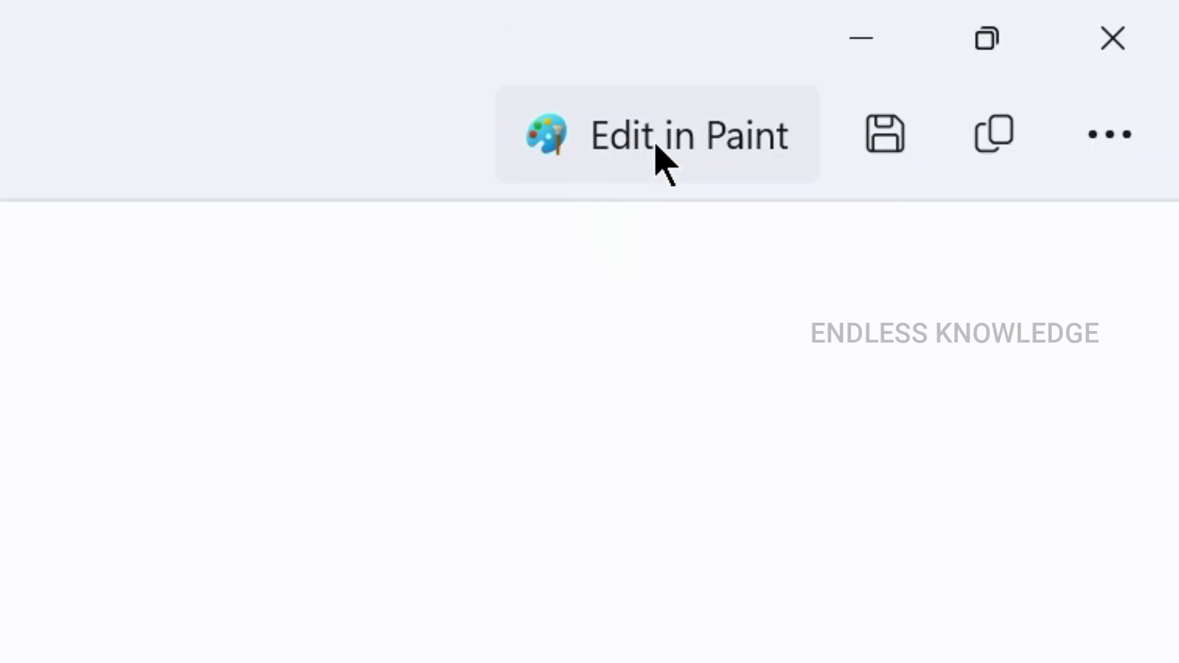
Open the homebuyers paragraph snip in Paint as a 1314 × 528px image
click(684, 138)
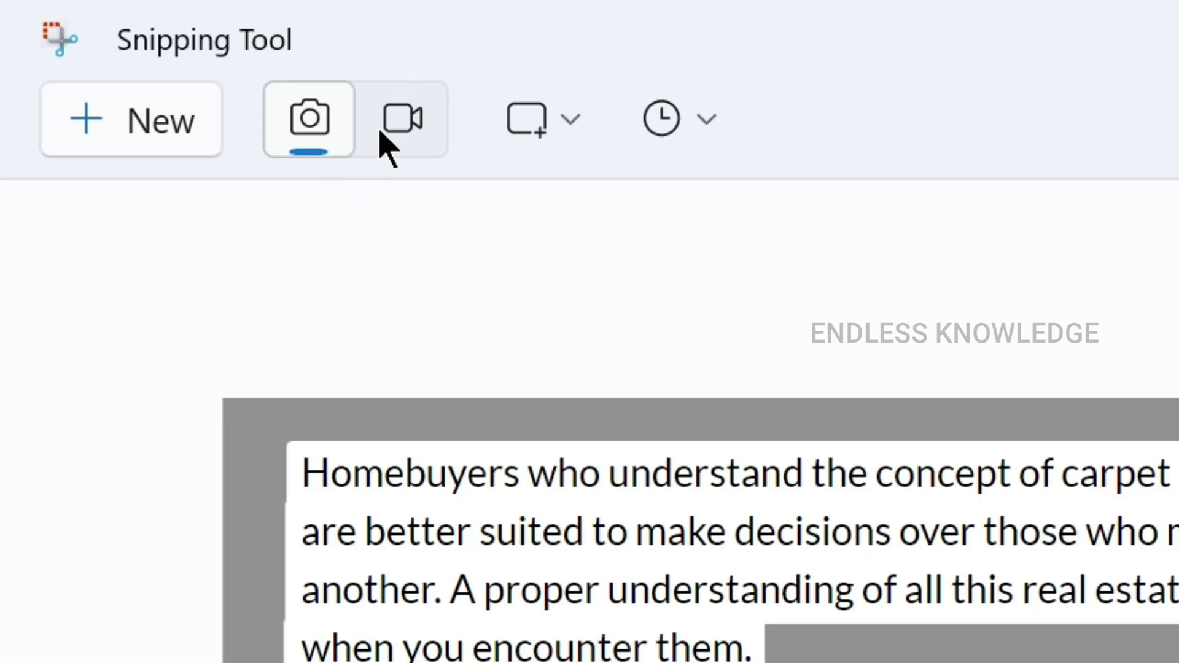
Set the capture mode to screen recording and open Settings from the More options menu
click(414, 123)
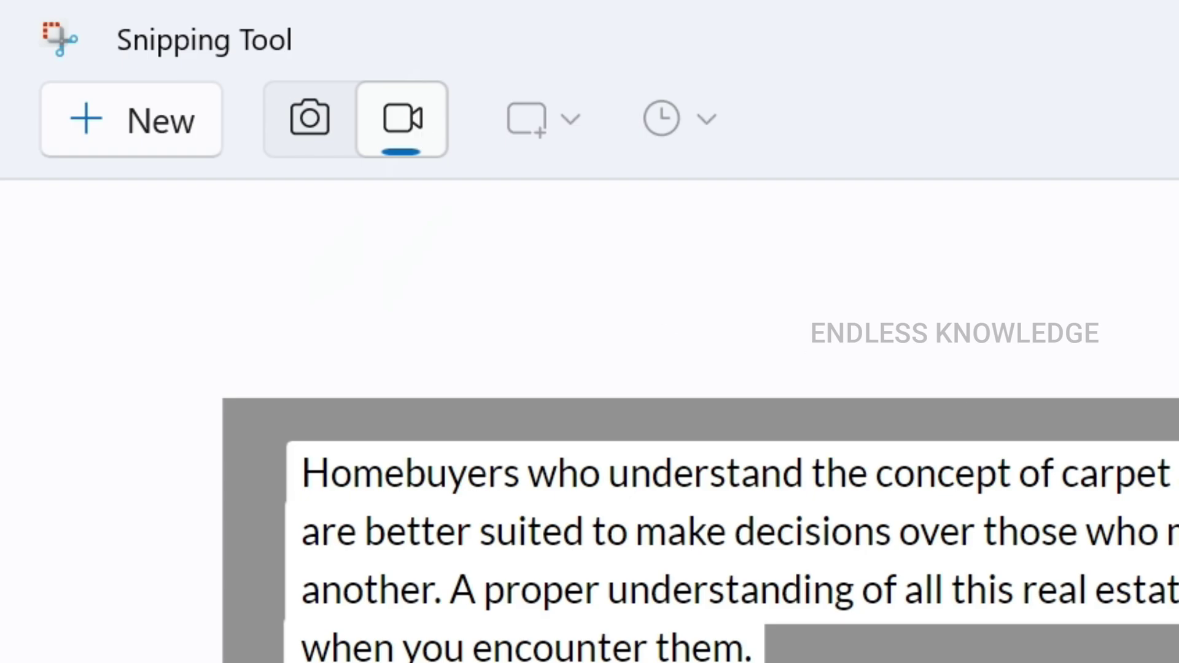
click(1129, 123)
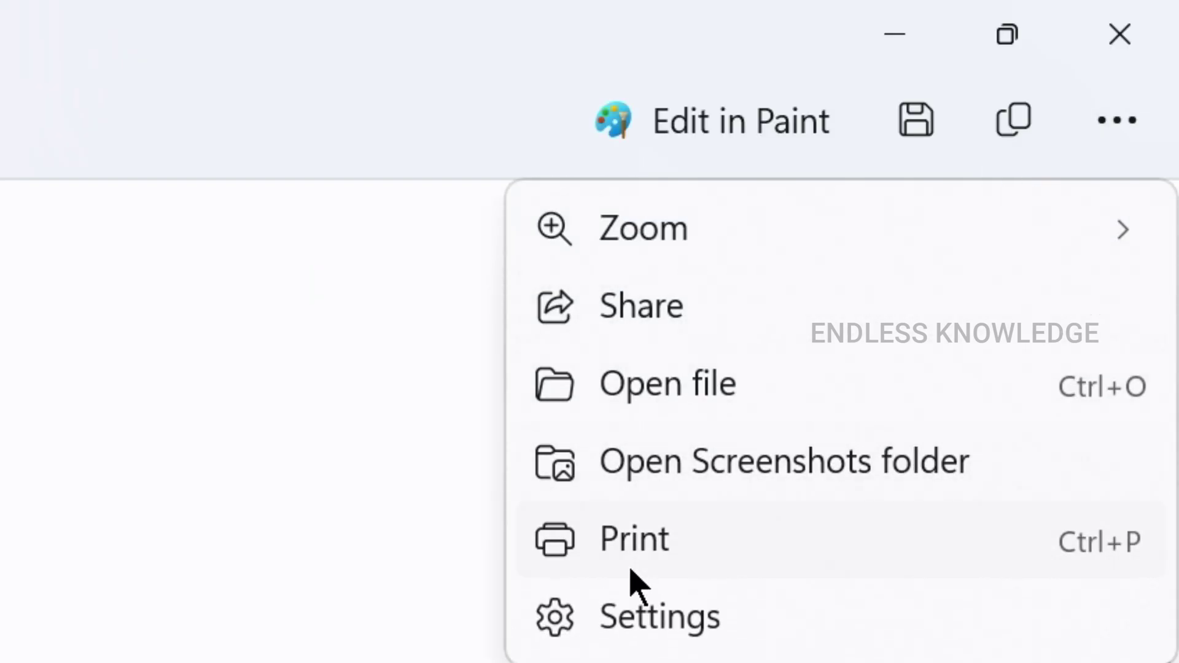
click(630, 619)
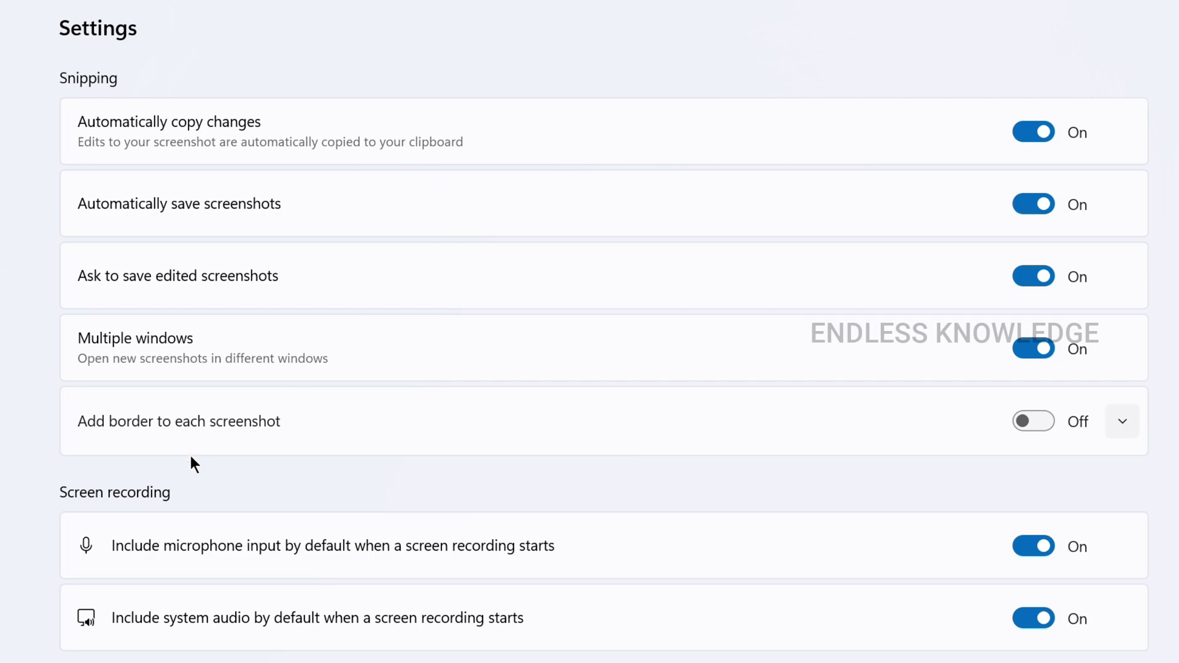
Review the Settings page, return to the main window, and start a new recording capture
scroll(525, 495, down, 3)
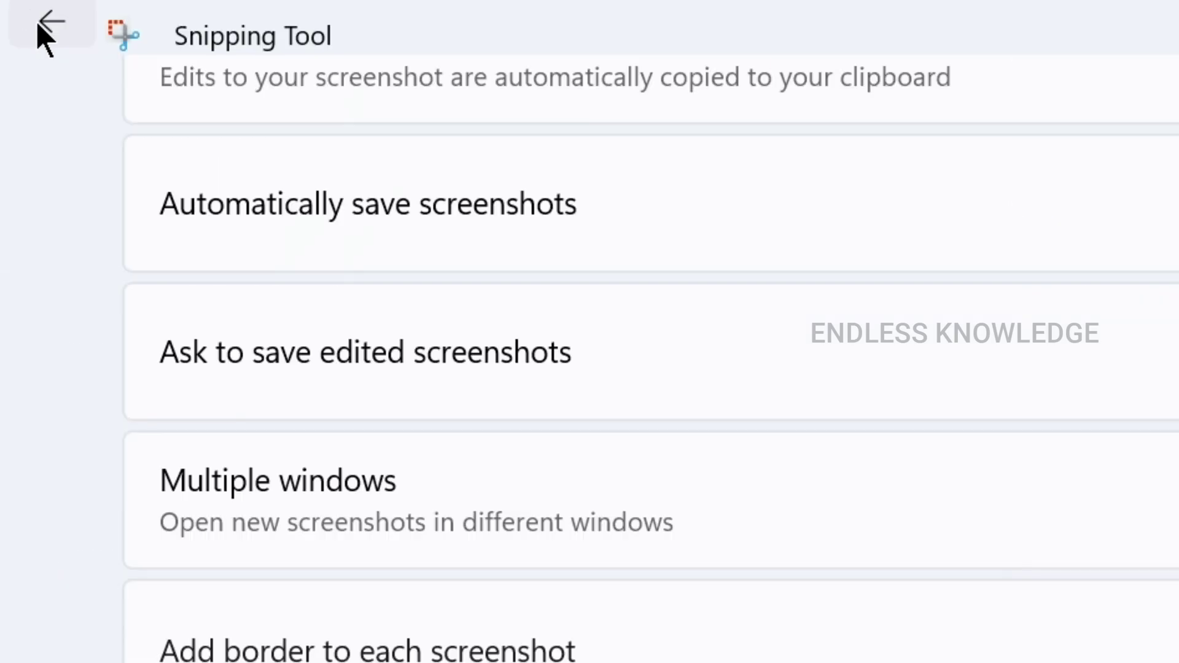
click(41, 30)
click(154, 128)
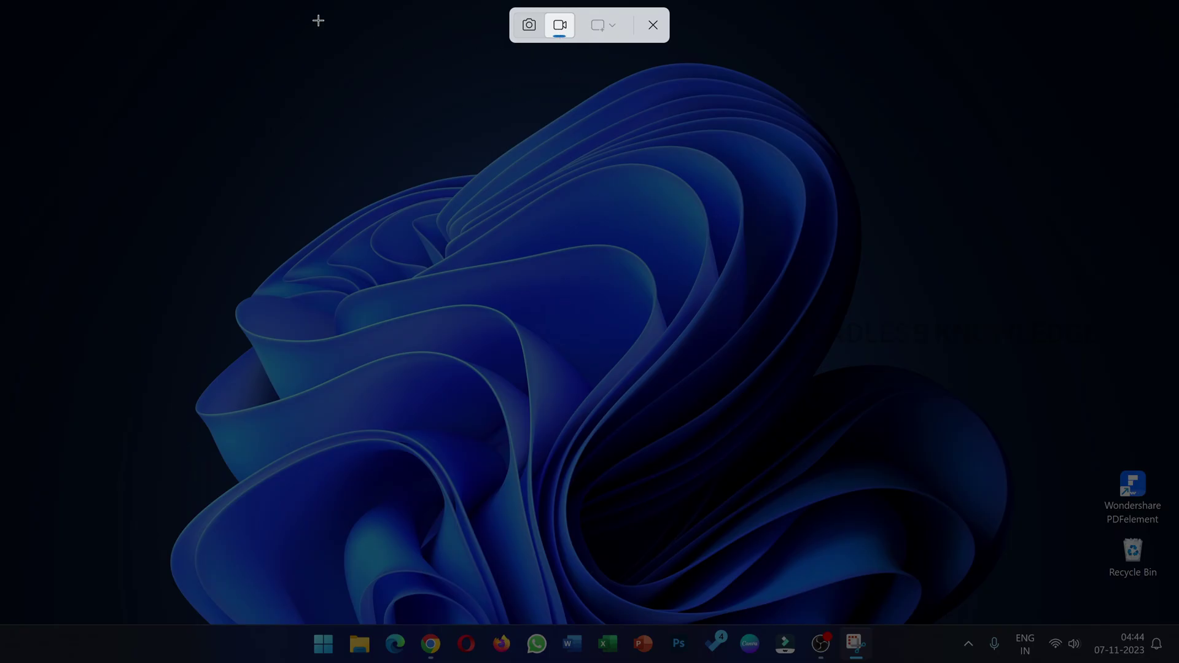
Select the full screen as the recording area, keep the Realtek microphone, and start recording
drag(2, 1, 1177, 624)
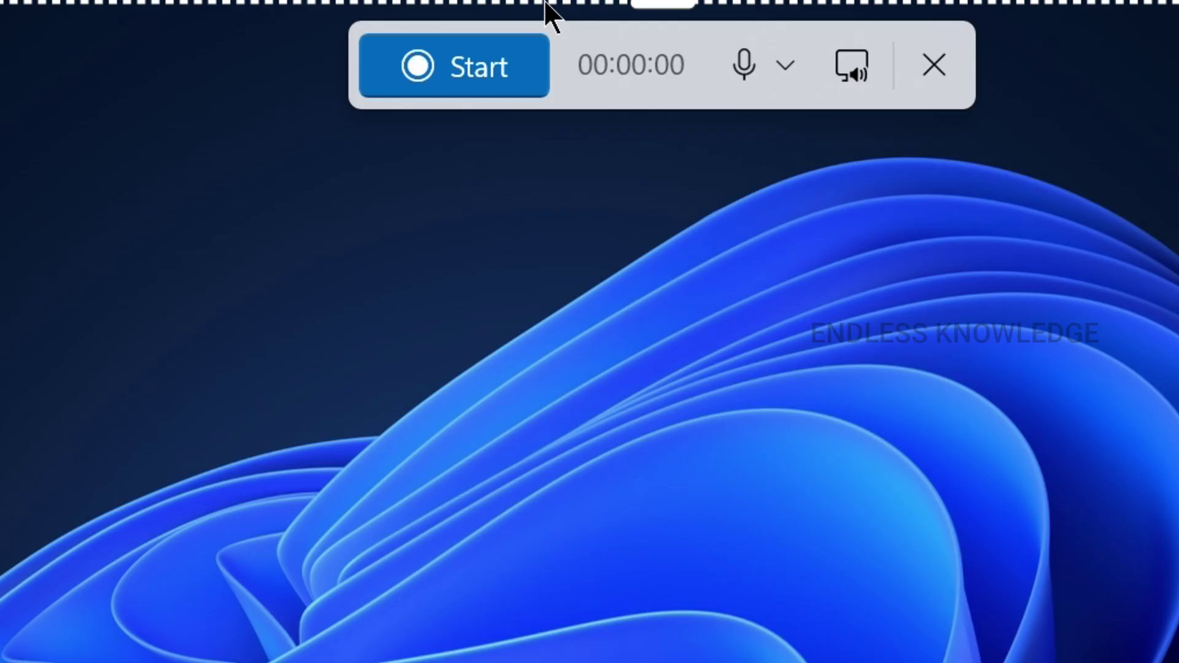
click(784, 77)
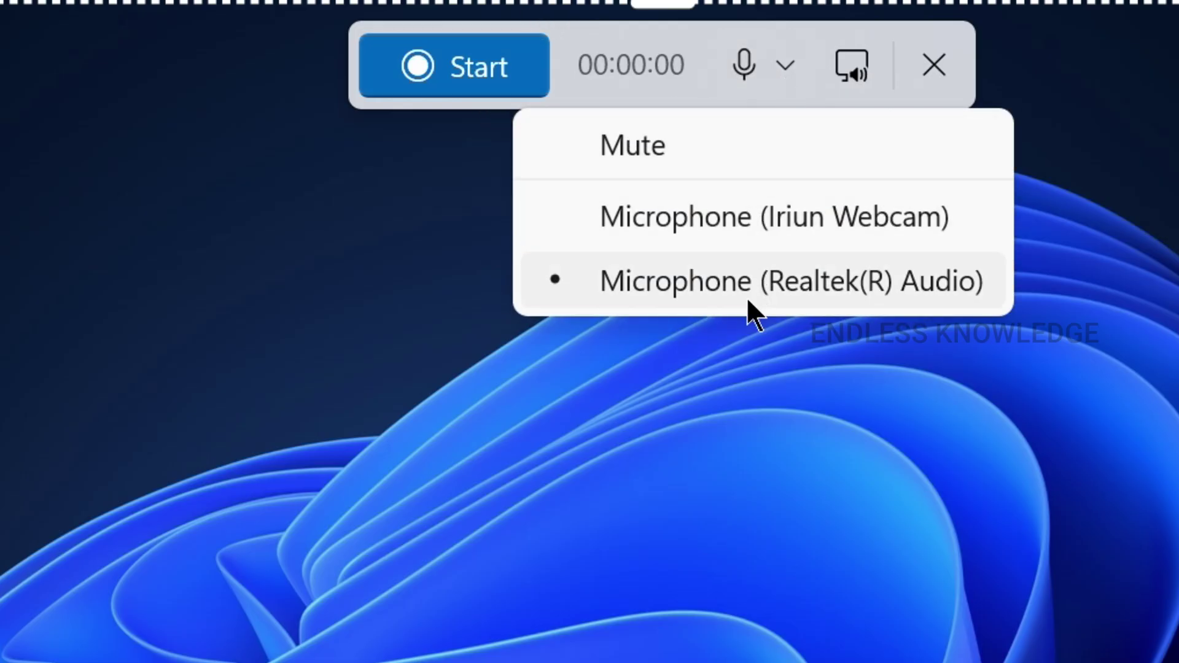
click(864, 67)
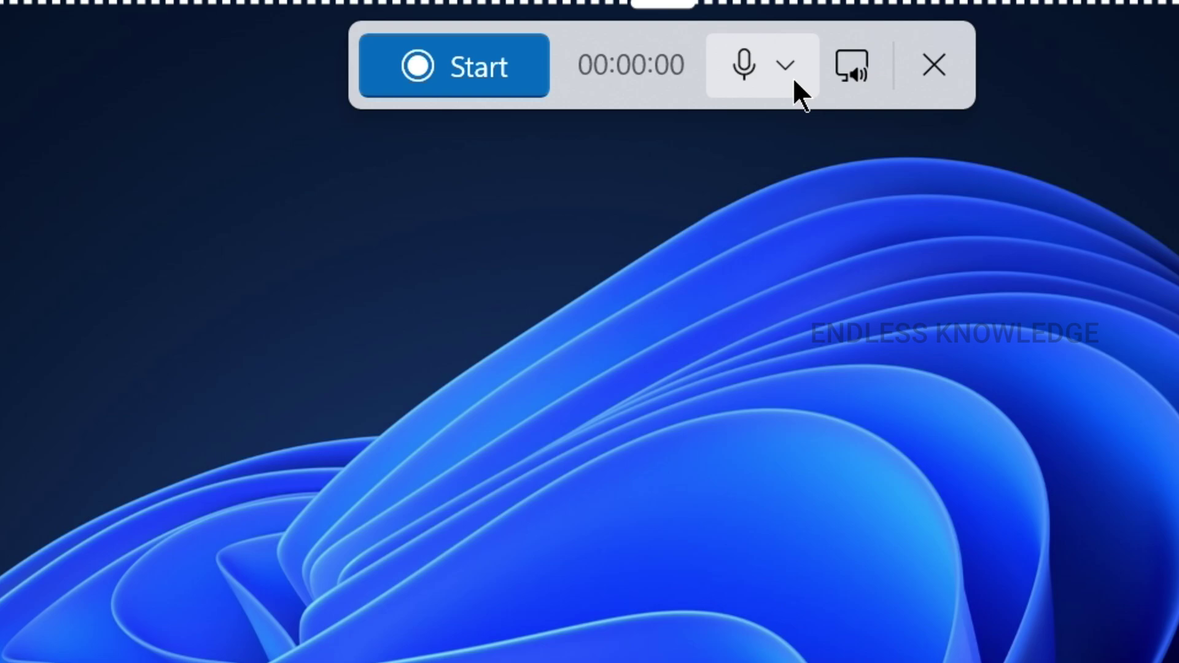
click(460, 69)
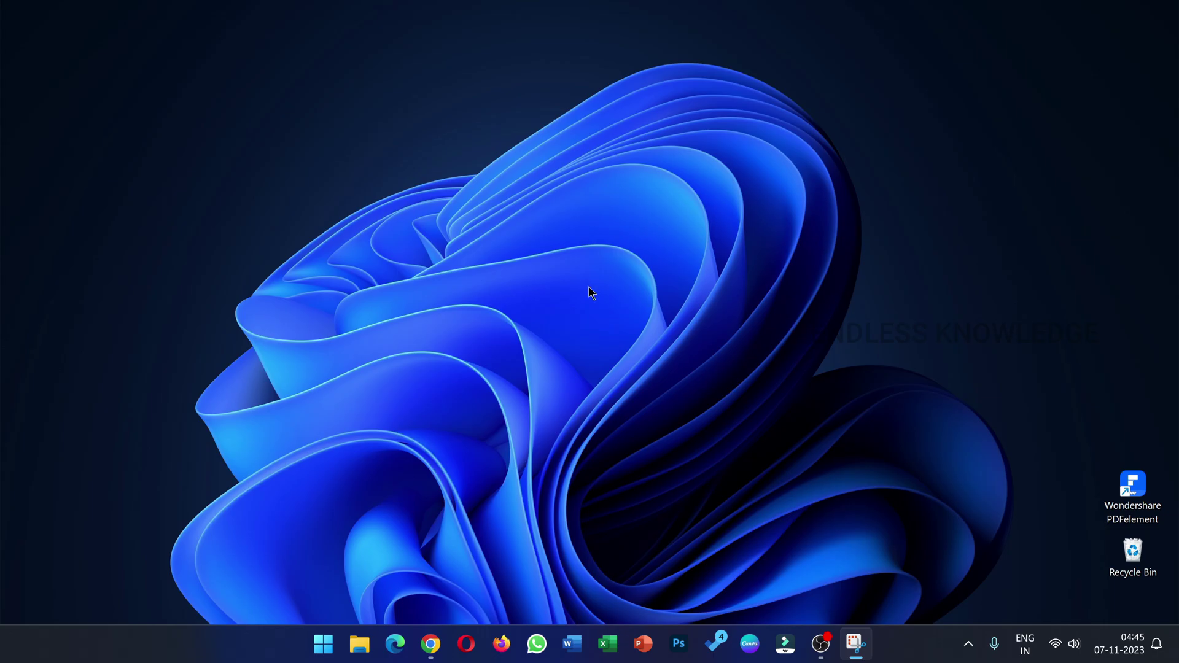
Record File Explorer briefly, stop the recording, and find the saved mp4 in Videos
click(360, 645)
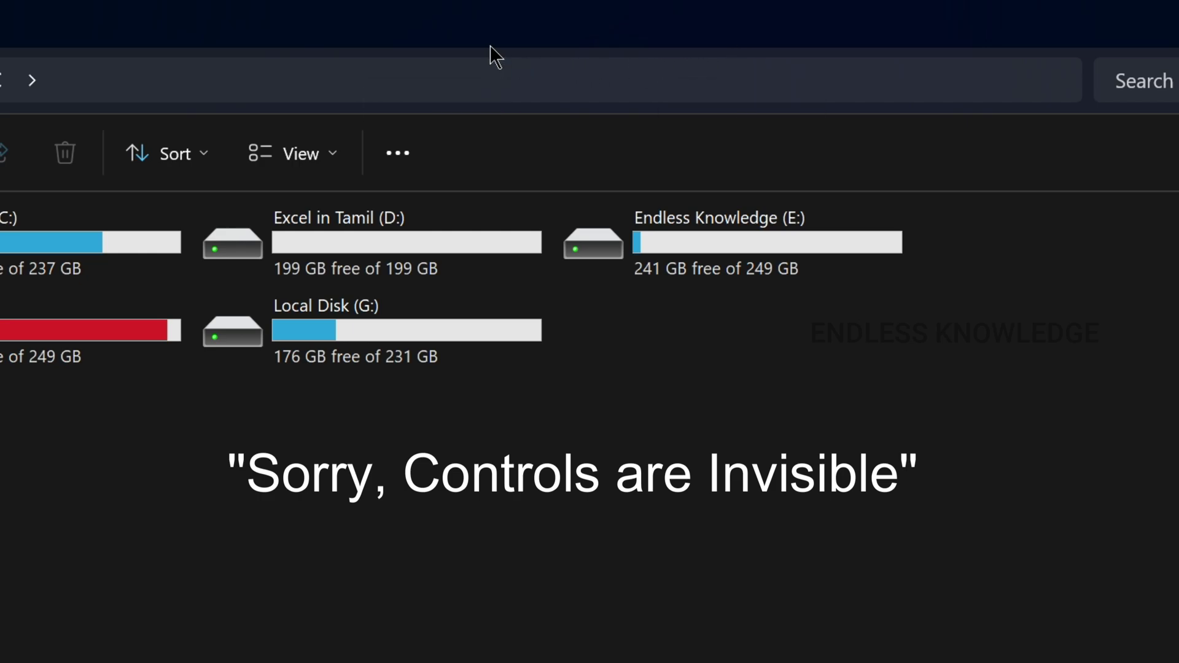
click(489, 45)
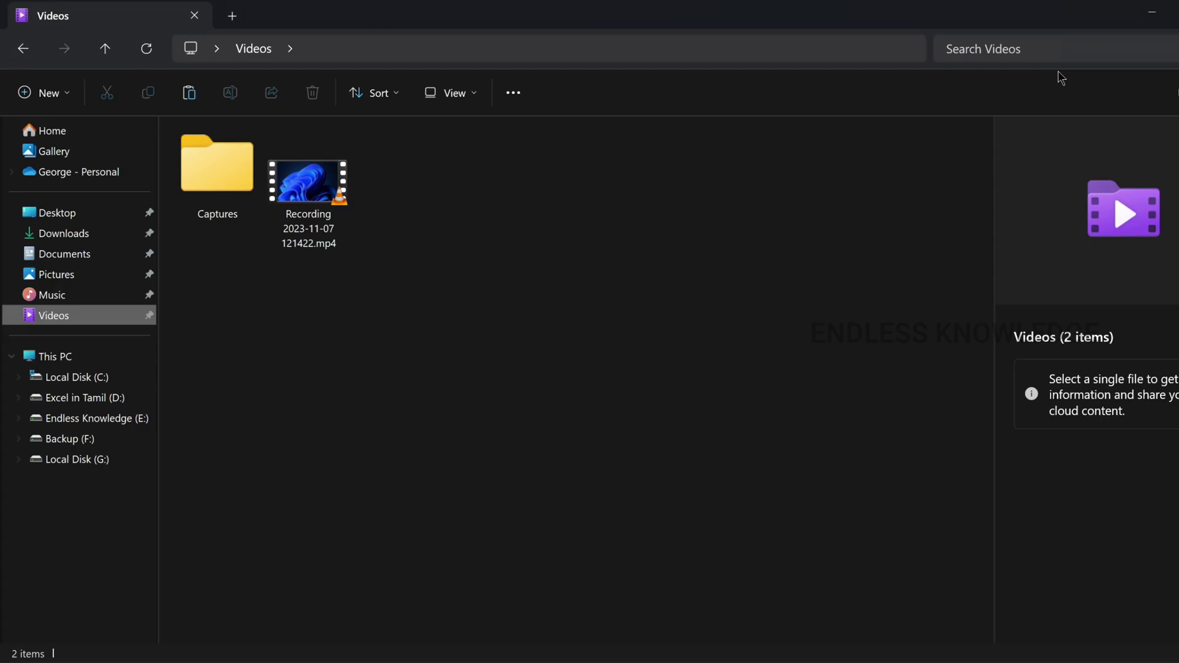
click(68, 276)
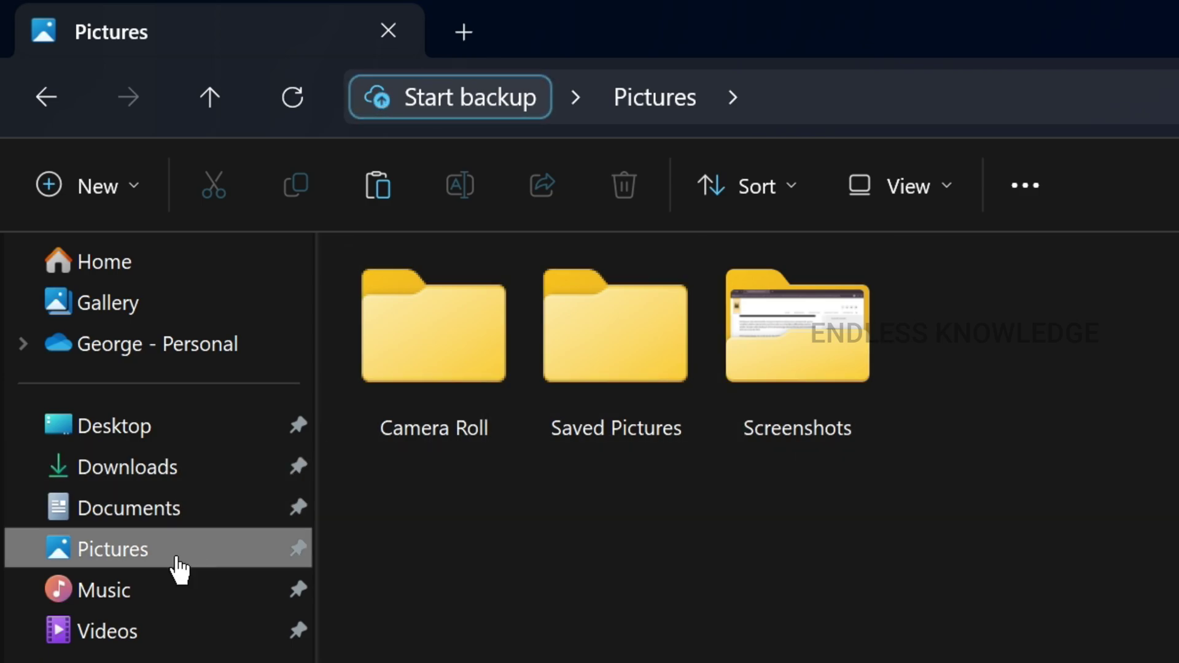
click(165, 632)
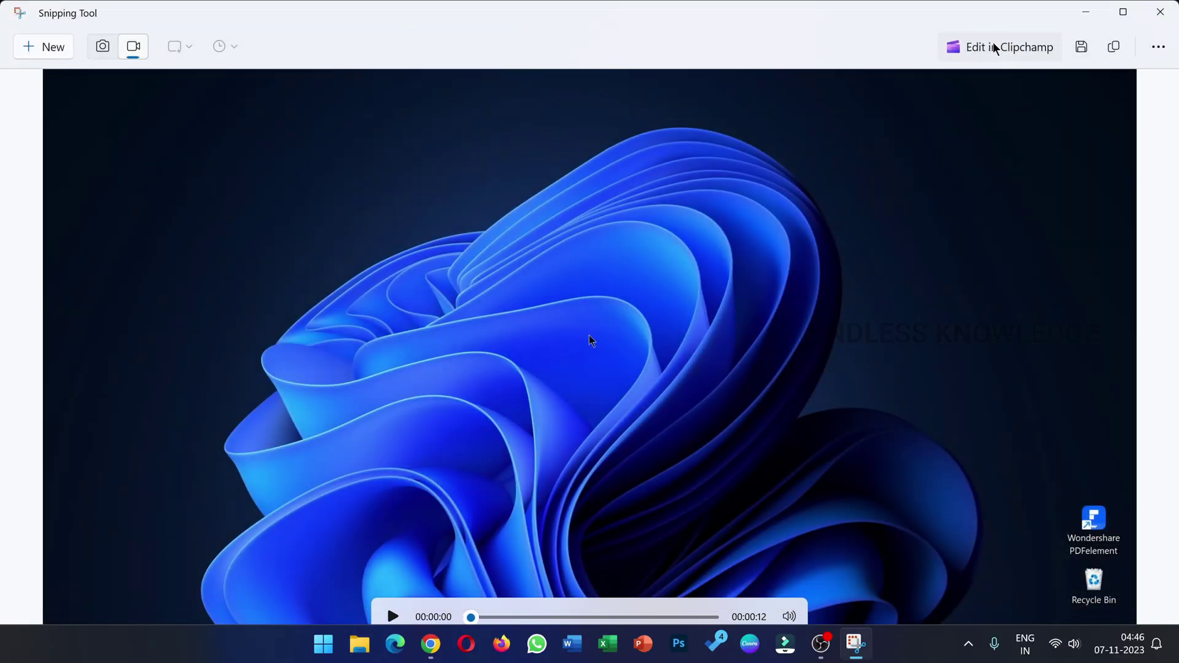
Open the 12-second recording in Microsoft Clipchamp on an editing timeline
click(995, 48)
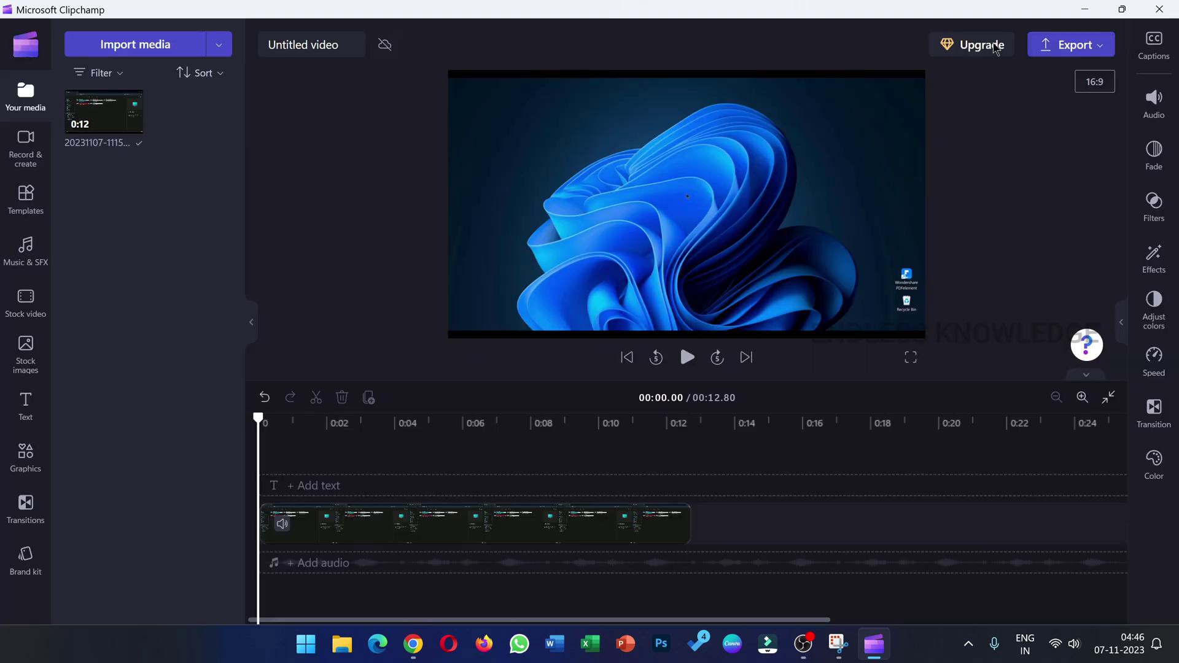
Detach the clip's audio with Audio > Detach and raise that audio track's volume to 181%
click(388, 532)
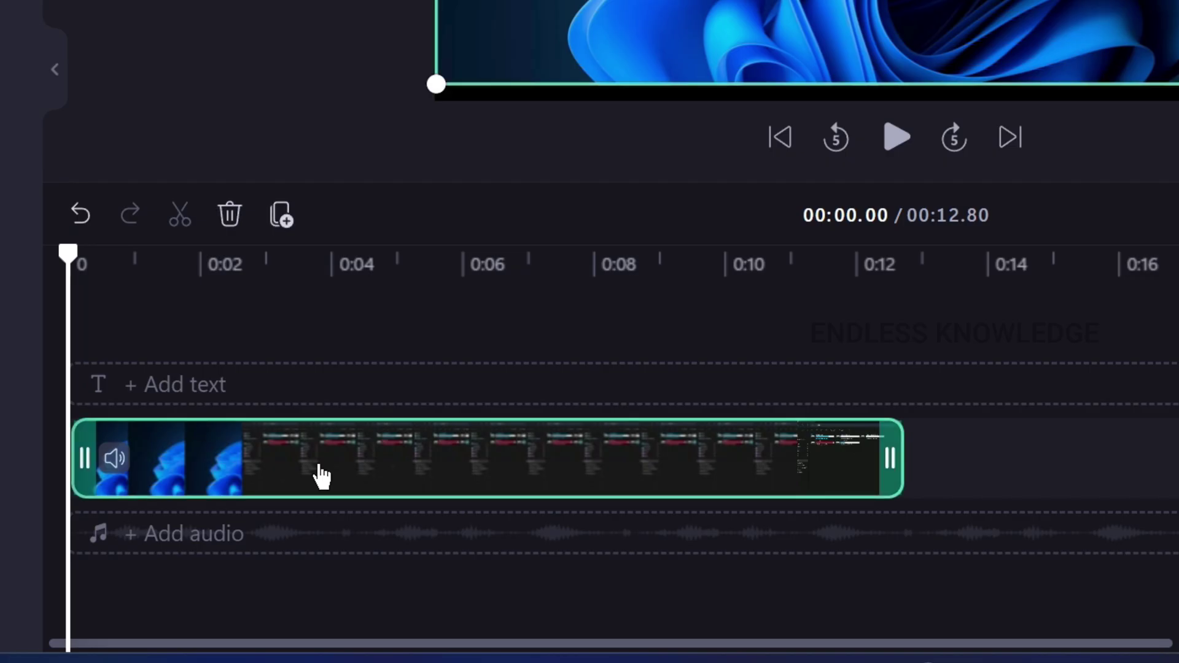
right_click(322, 477)
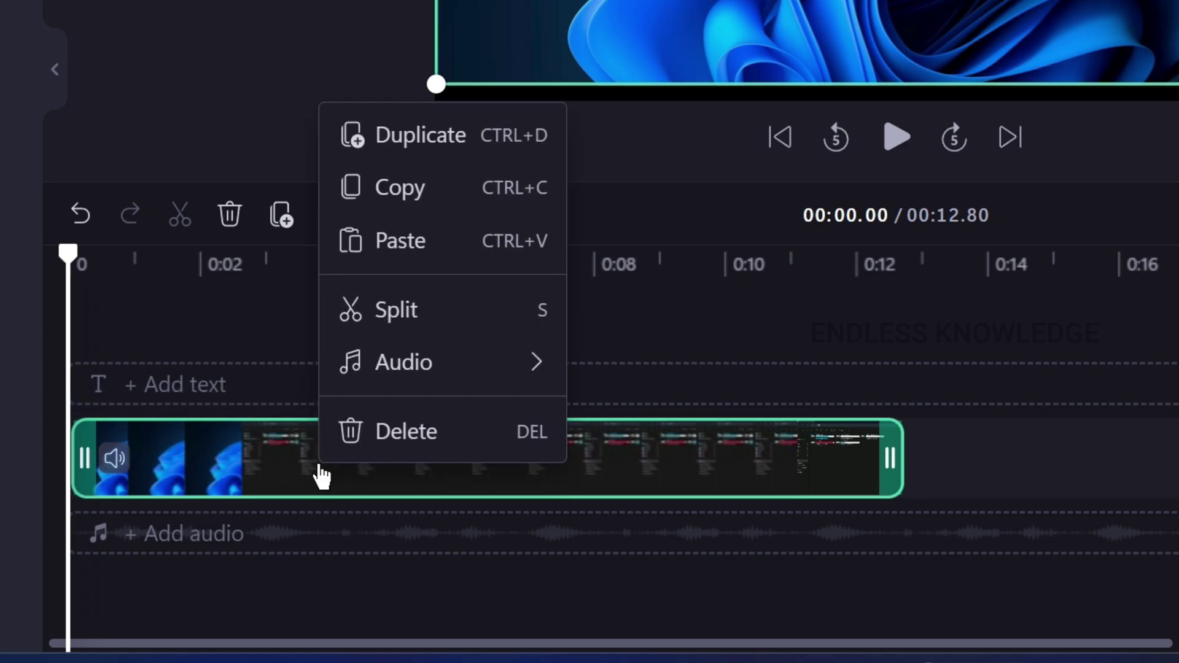
mouse_move(442, 368)
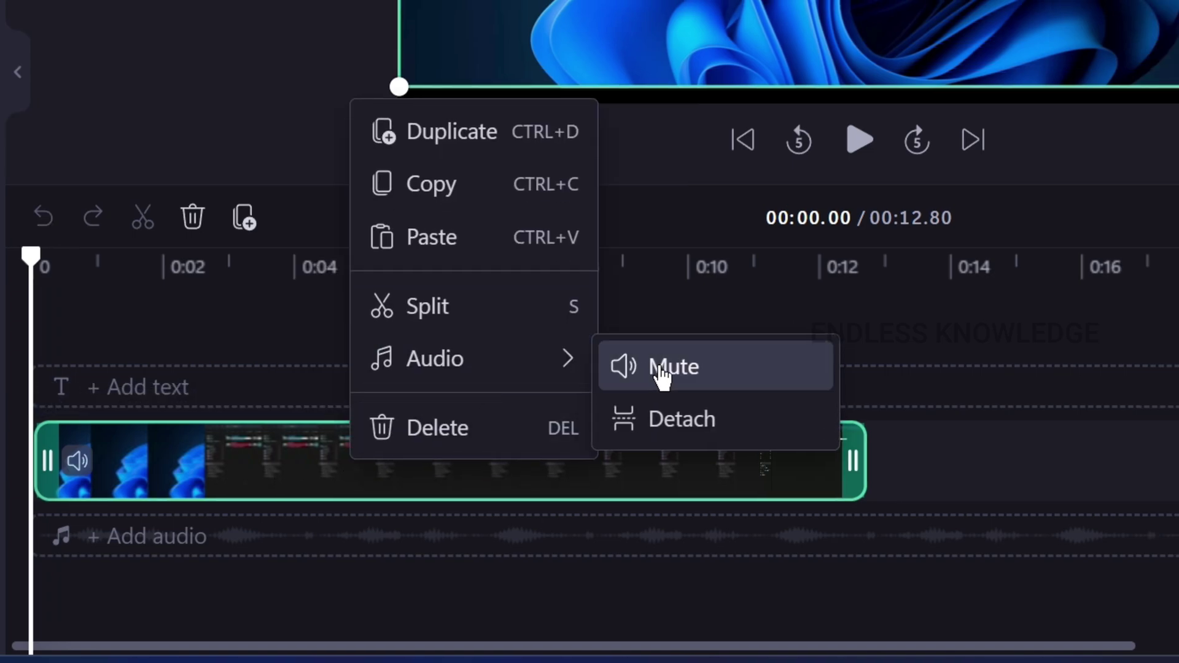
click(681, 419)
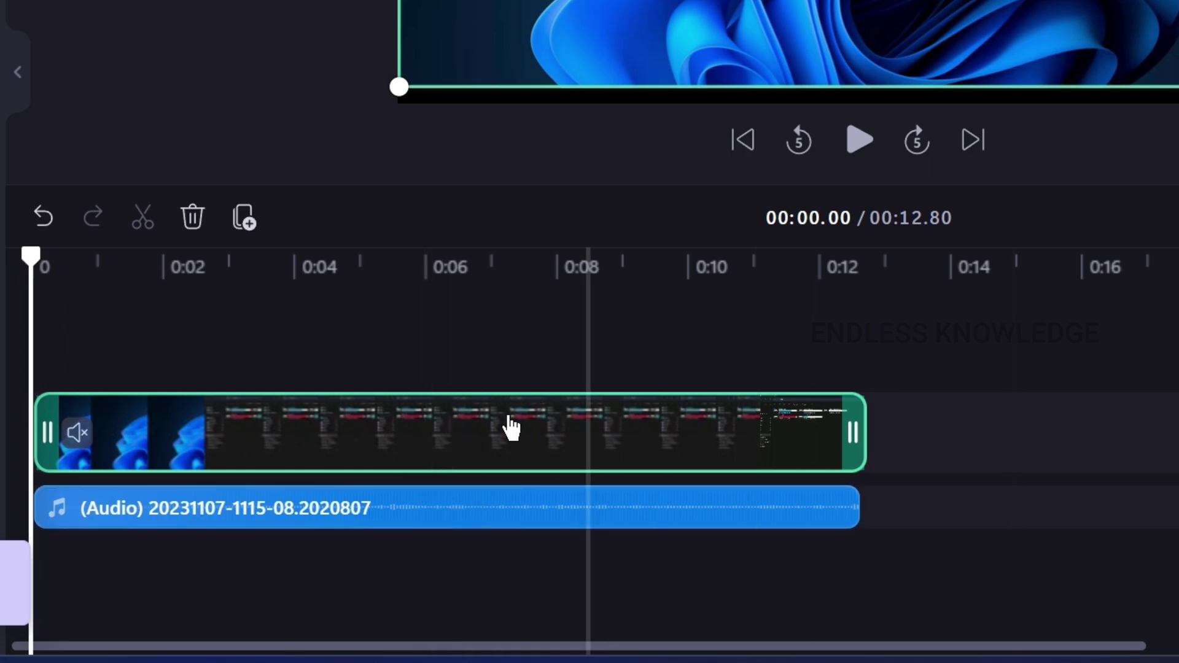
click(442, 522)
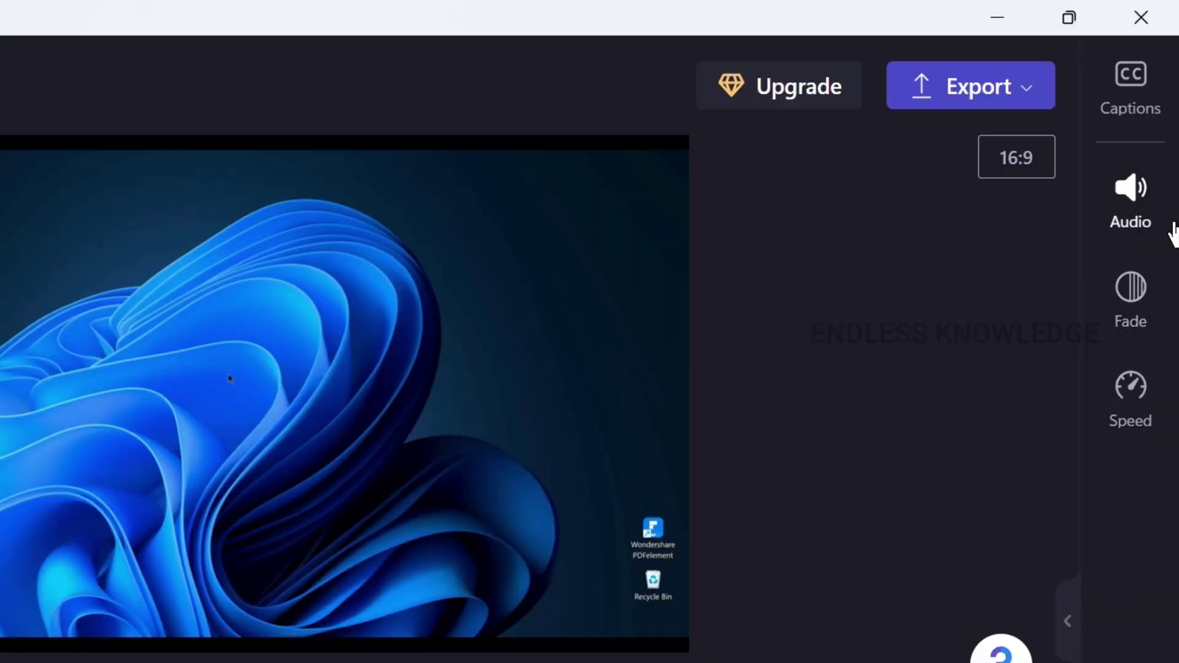
click(1150, 195)
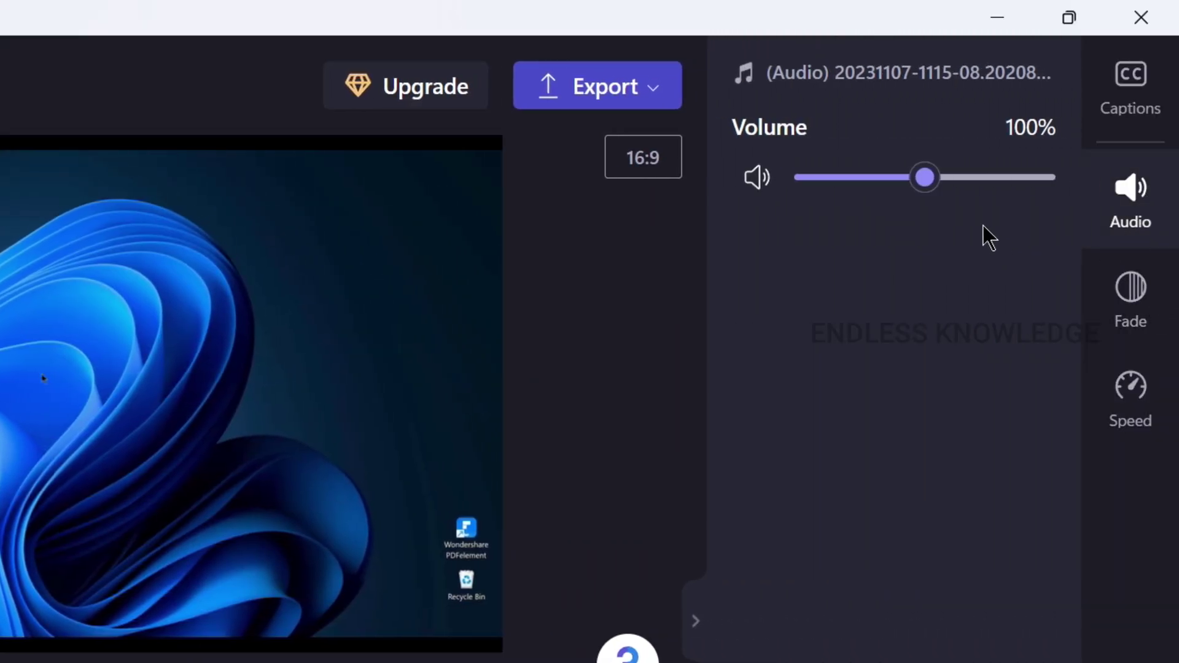
drag(931, 183, 1021, 219)
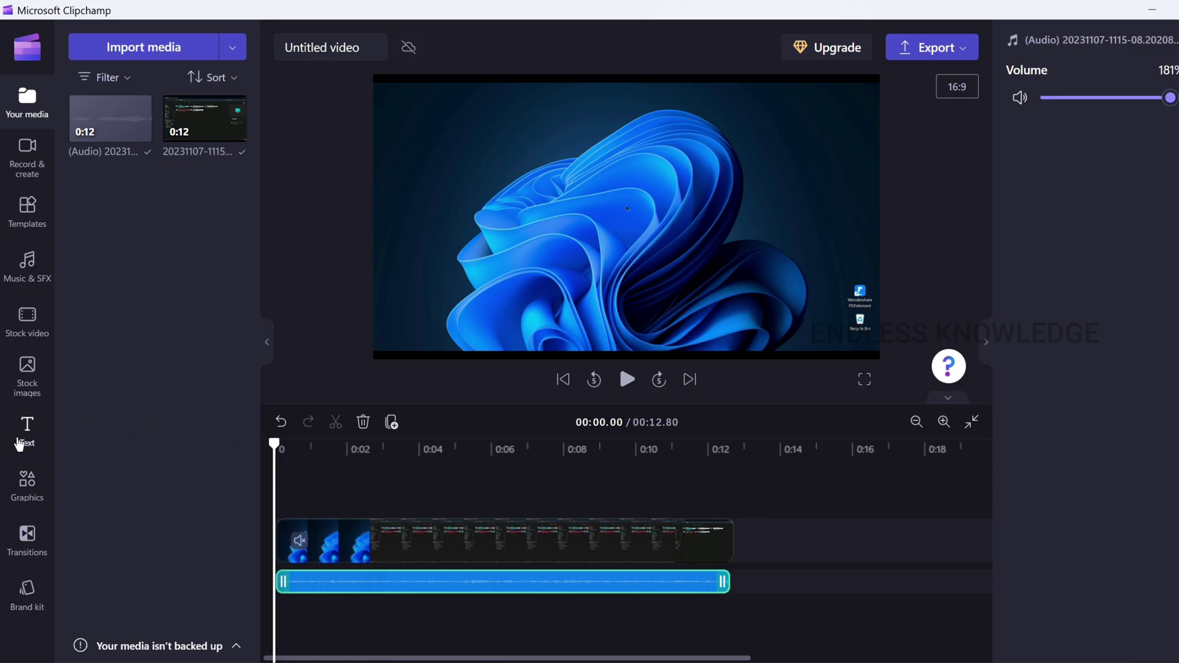
Add the Mirror text title at the start of the timeline
click(27, 430)
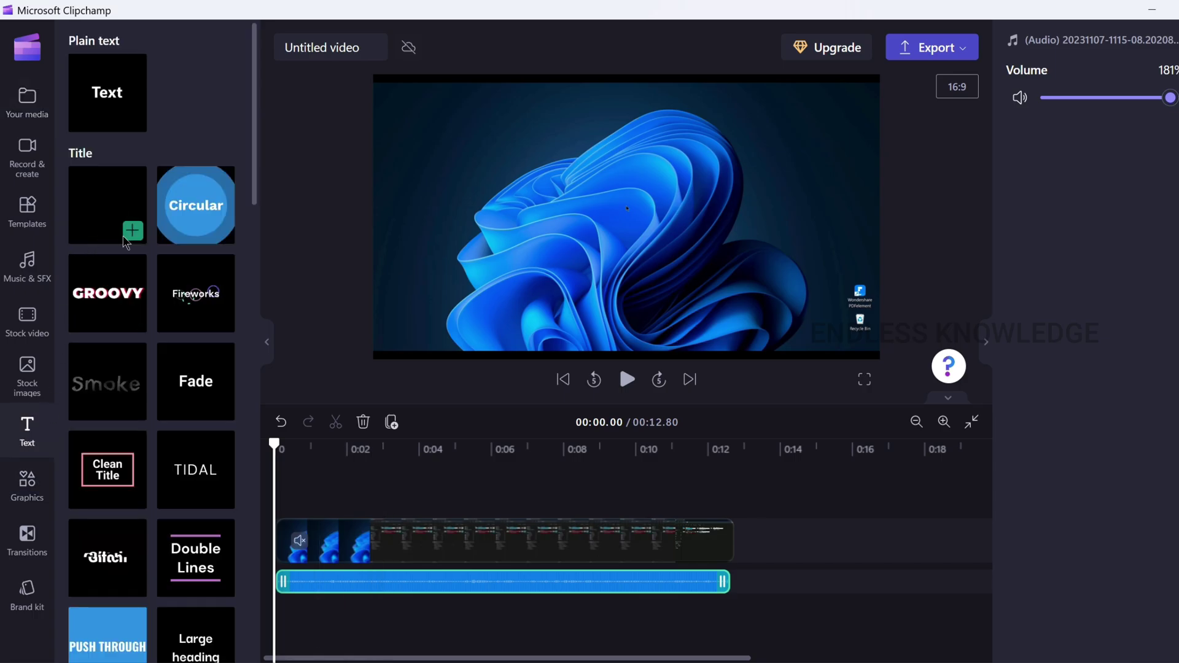
scroll(129, 270, down, 8)
scroll(128, 271, down, 12)
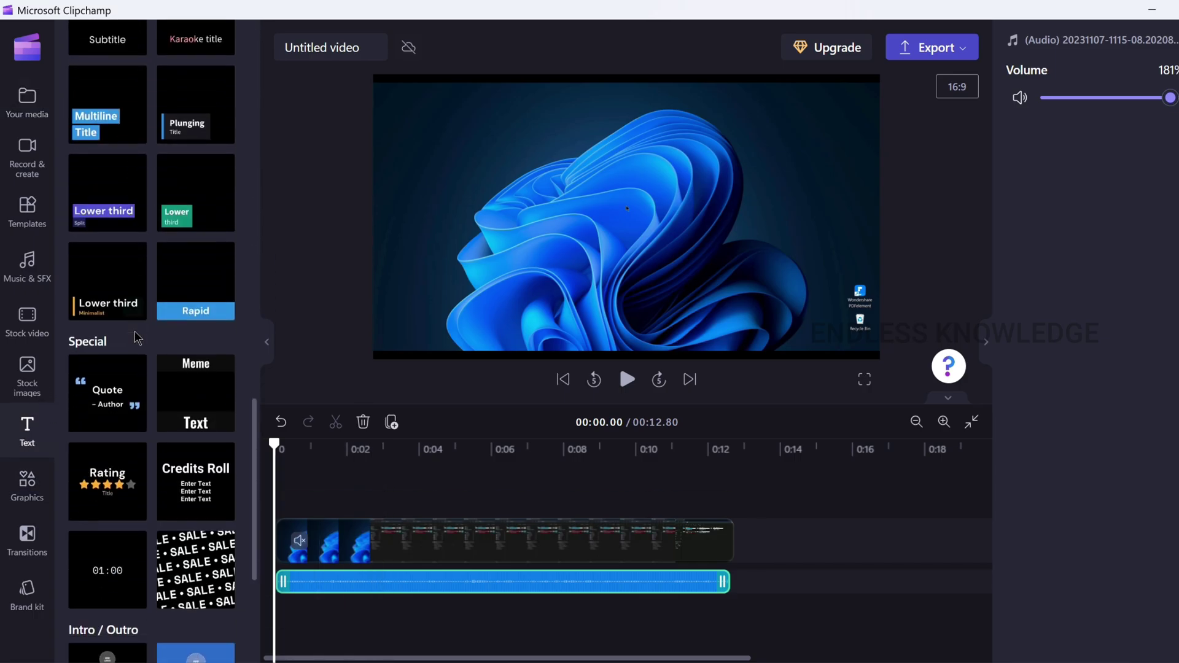
scroll(133, 329, up, 8)
scroll(134, 327, down, 2)
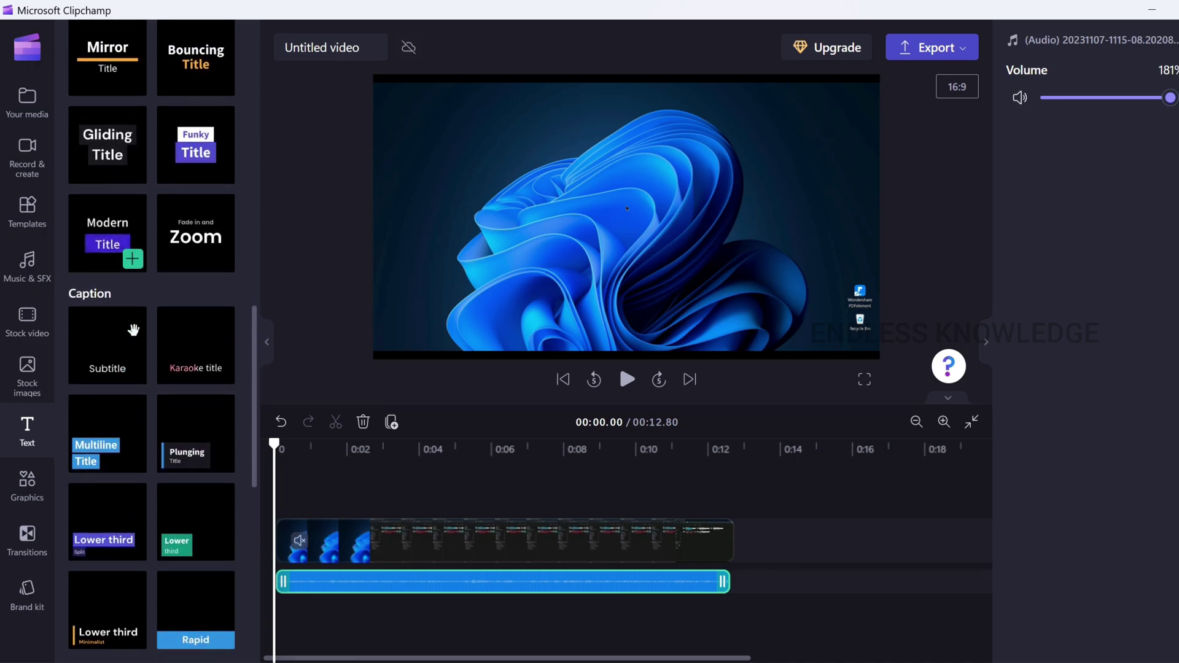
scroll(116, 308, up, 3)
scroll(123, 189, down, 1)
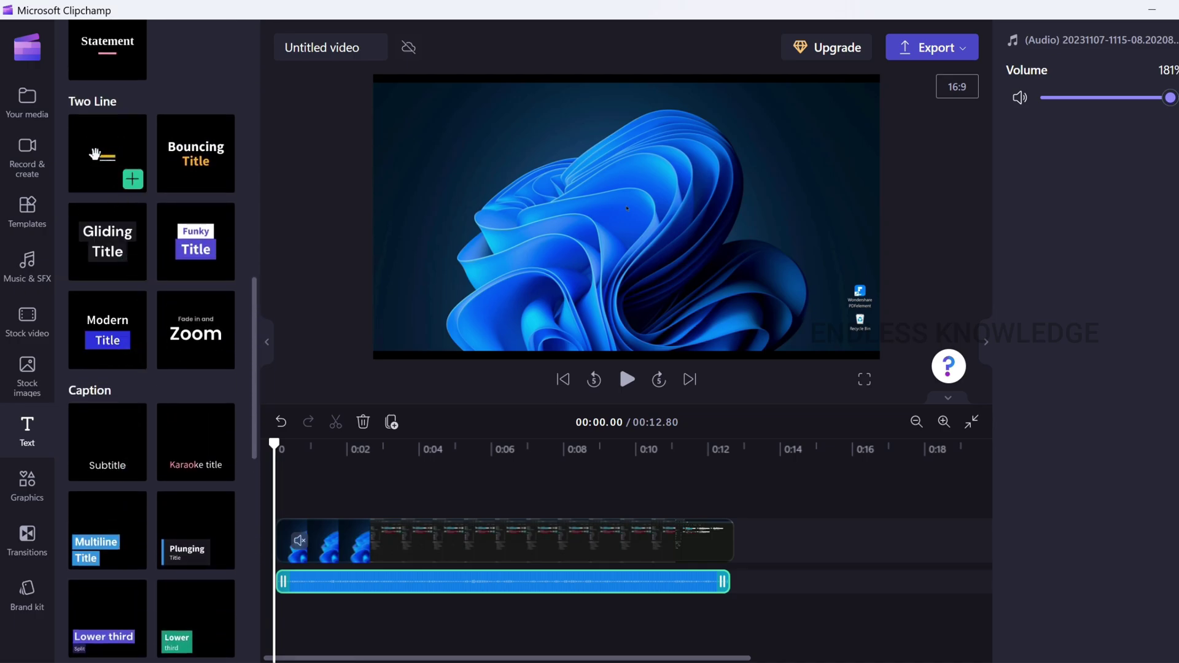
drag(111, 157, 283, 515)
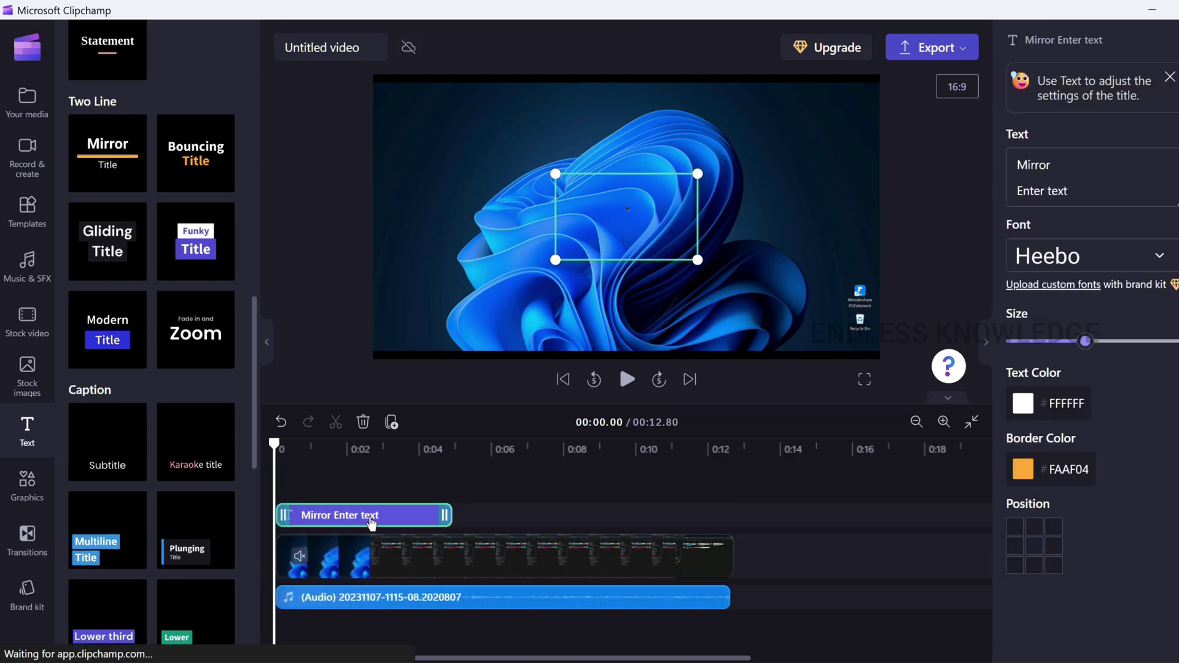
Shift the video and audio clips to start around 0:04 and view the export quality options
drag(750, 608, 614, 541)
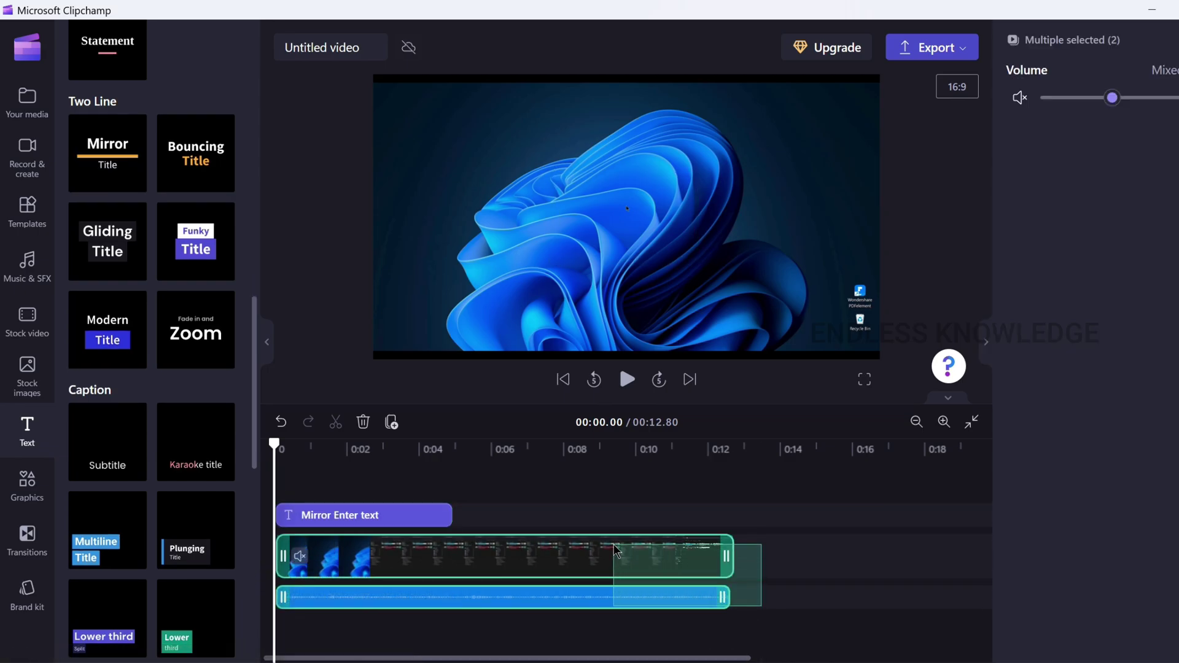
drag(382, 556, 554, 551)
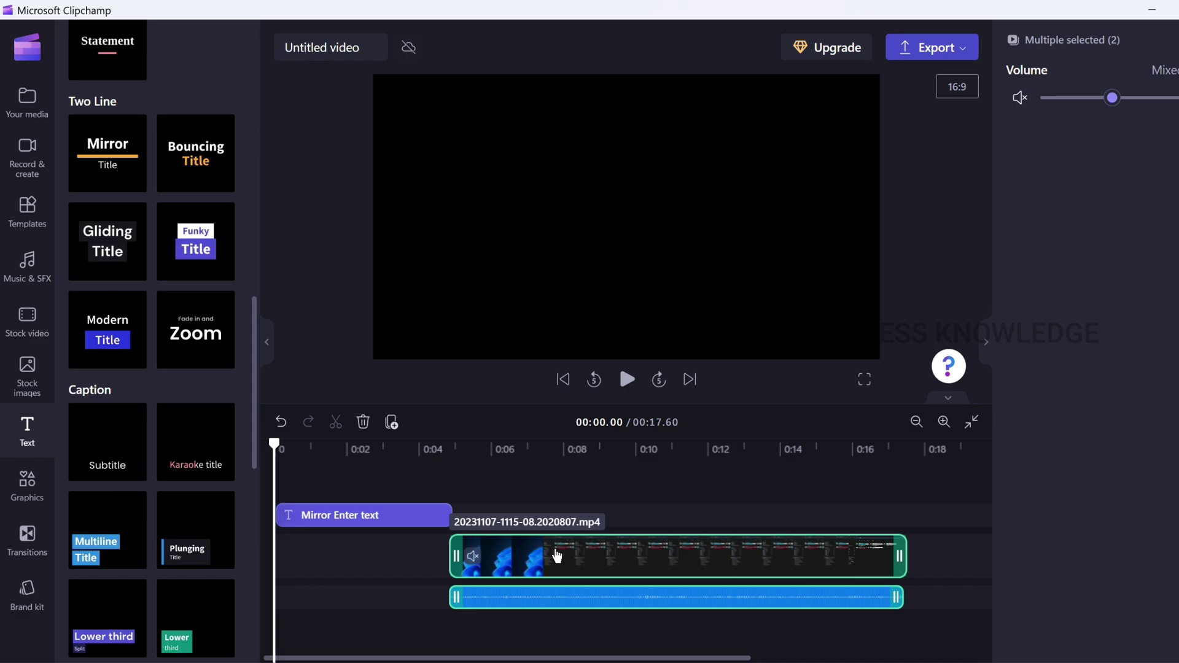
click(928, 48)
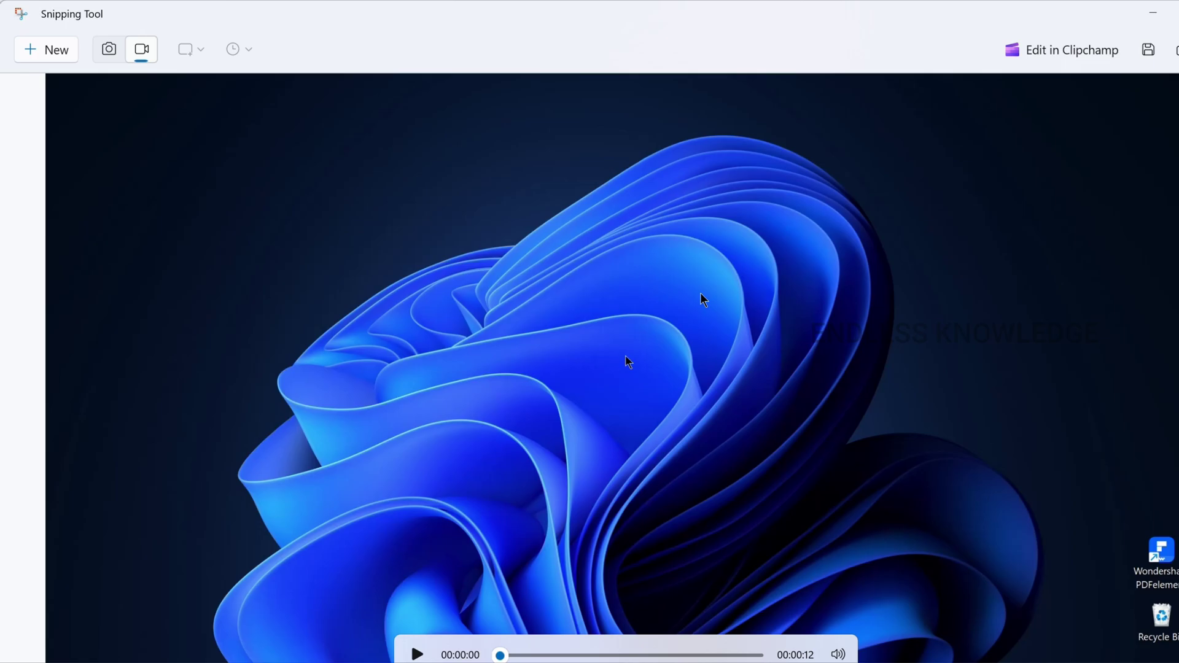
Save the recording to Videos as Recording 2023-11-07 164751.mp4, then go to the app's Settings
click(1145, 54)
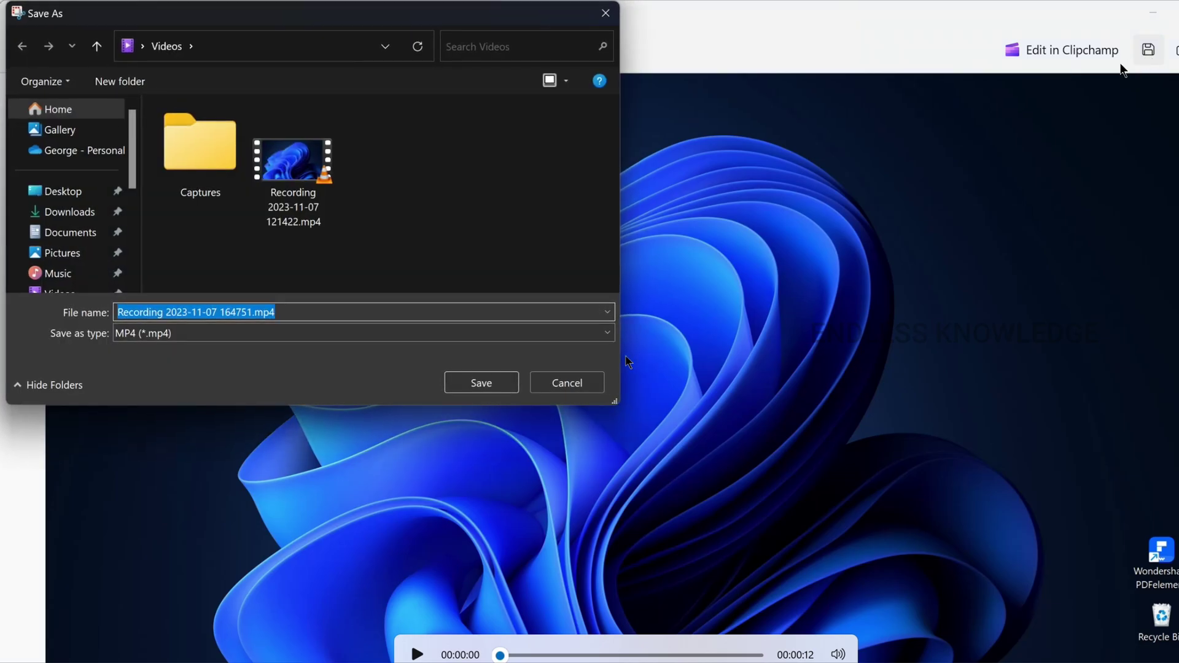
click(481, 382)
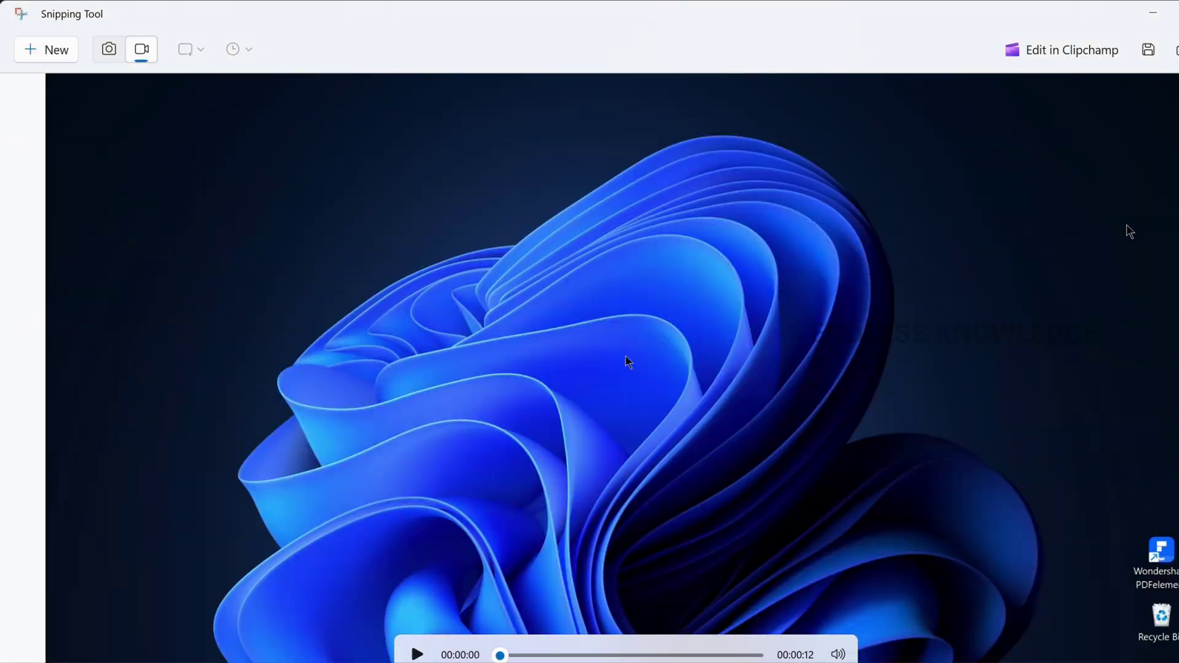
click(1175, 49)
click(1171, 116)
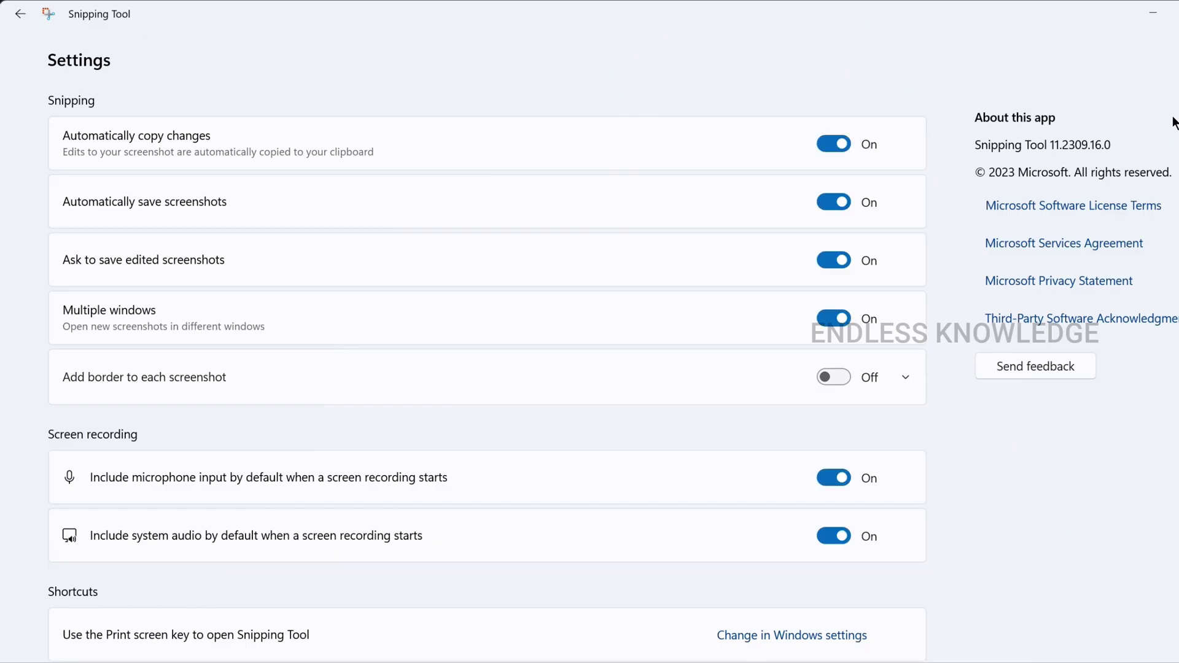
scroll(642, 234, down, 3)
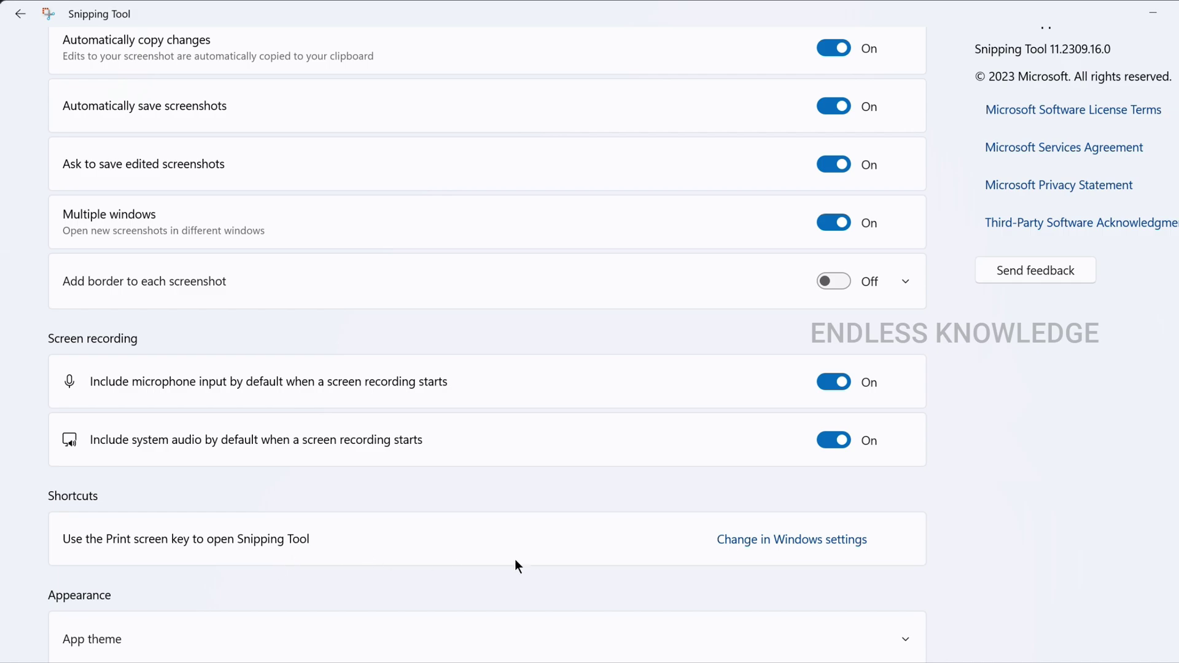
Verify the Keyboard page's Print screen toggle opens Snipping Tool, then test it with PrtScn
click(792, 543)
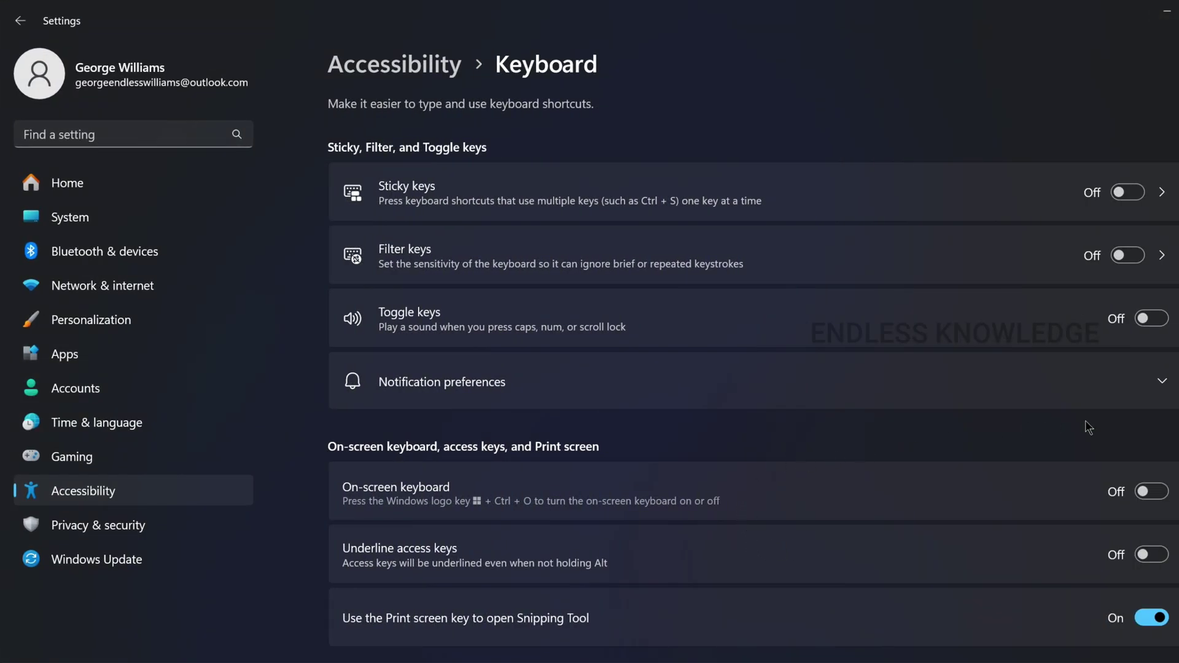
scroll(437, 485, down, 3)
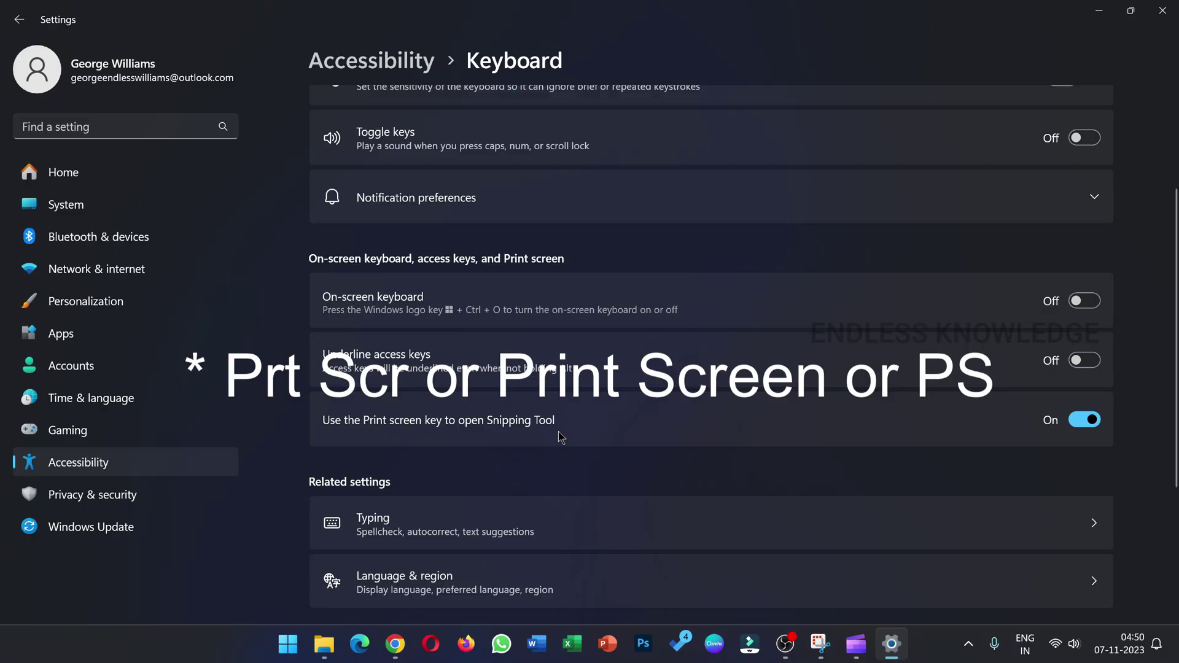
key(Print)
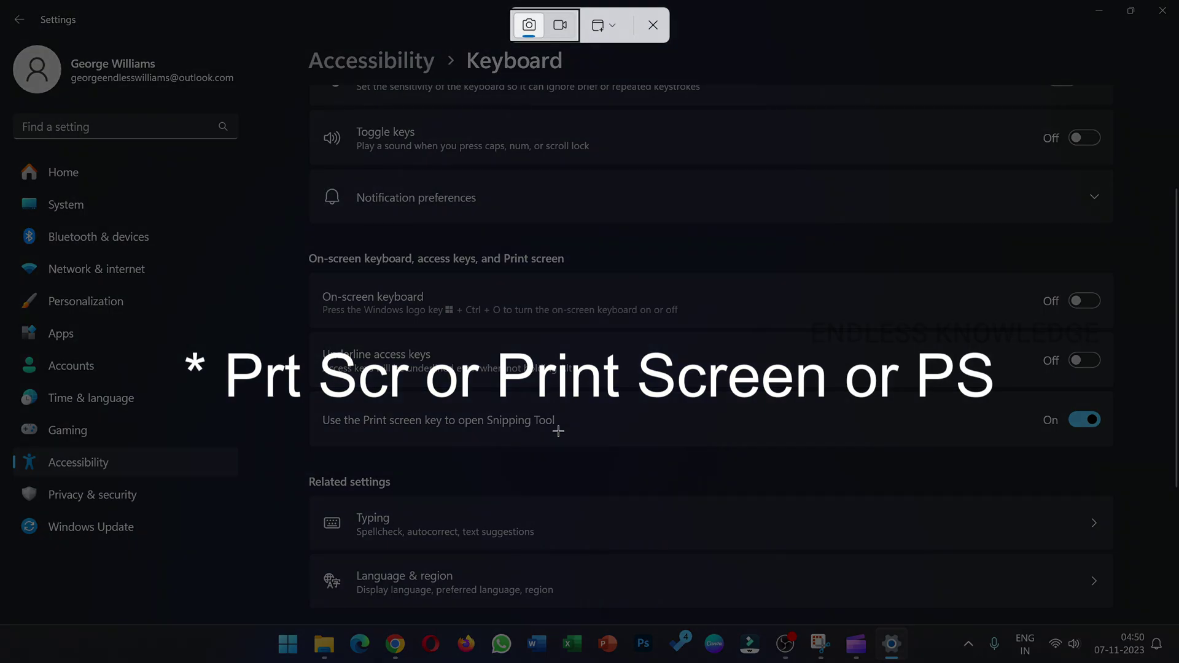